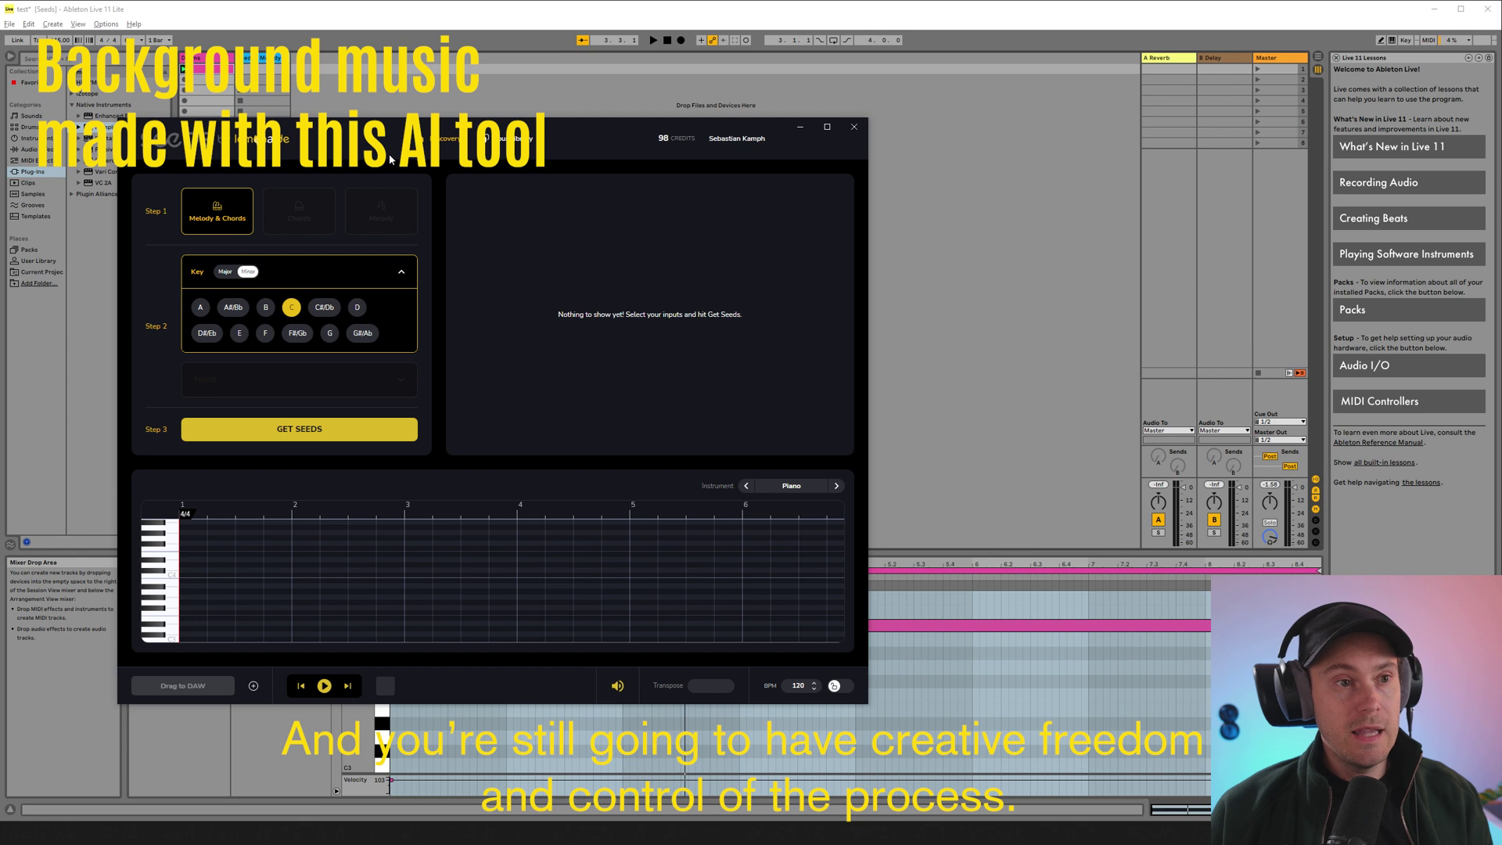
Drag the Seeds window aside to reveal the Drums and Seeds / Melody tracks.
left_click_drag(389, 159, 579, 112)
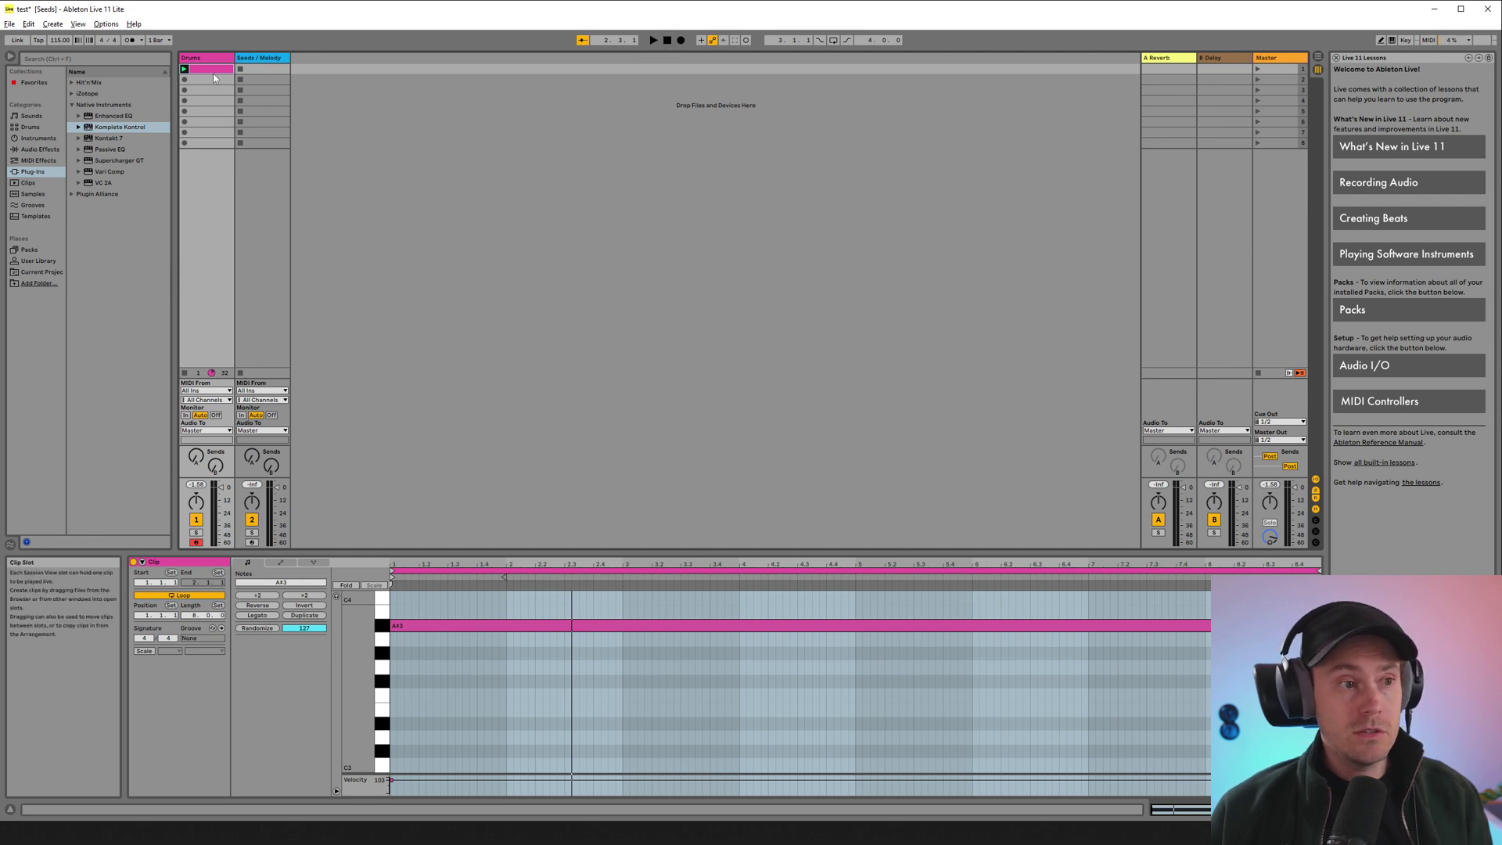
Play the drum loop from the top of the session, then stop playback.
left_click(654, 43)
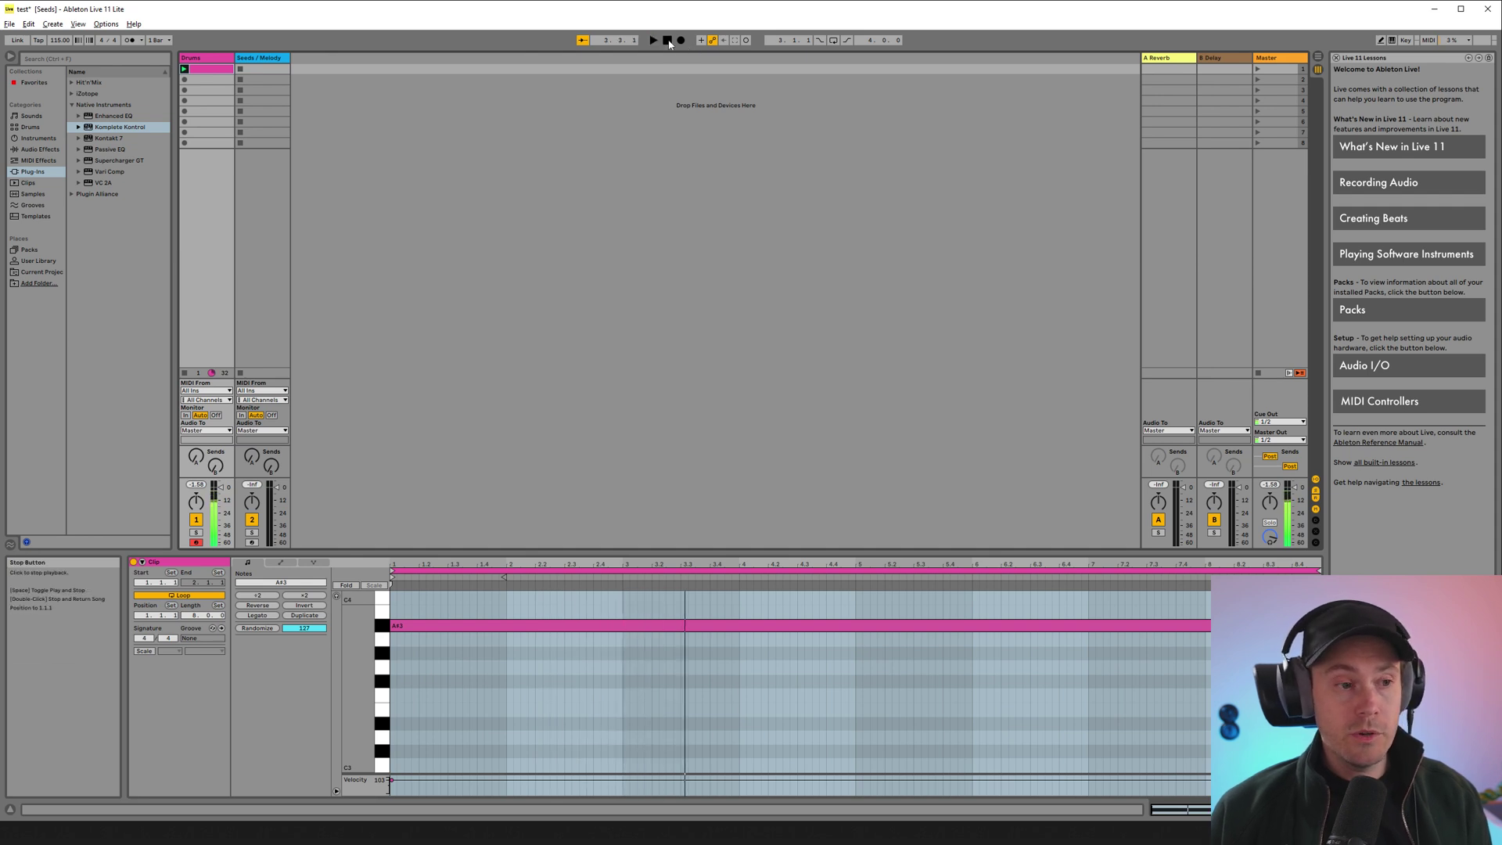
left_click(669, 42)
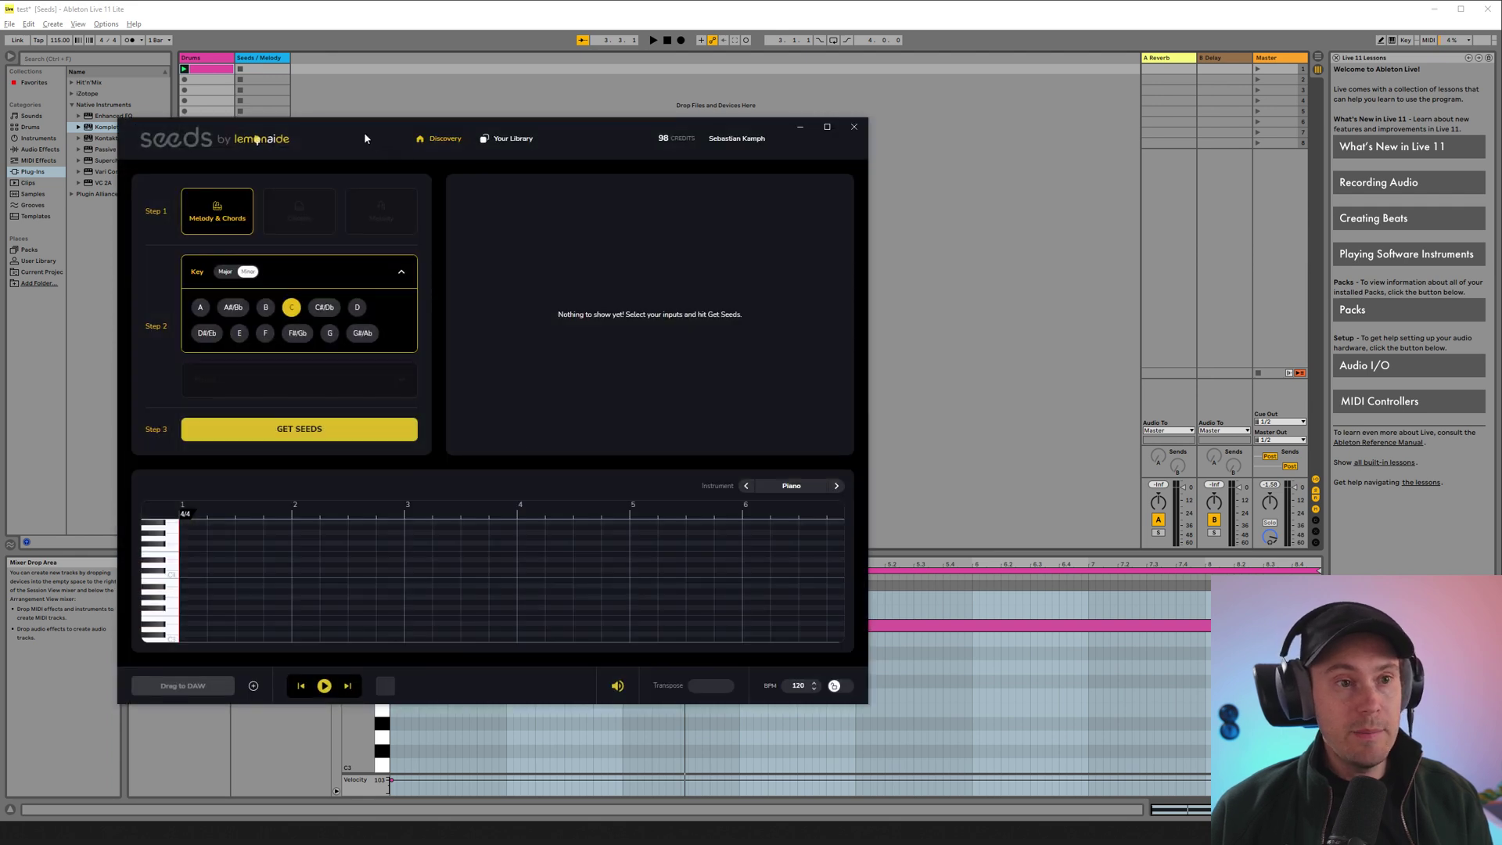
Move the Seeds window toward the centre and drag its top edge up to make it taller.
left_click_drag(365, 138, 546, 117)
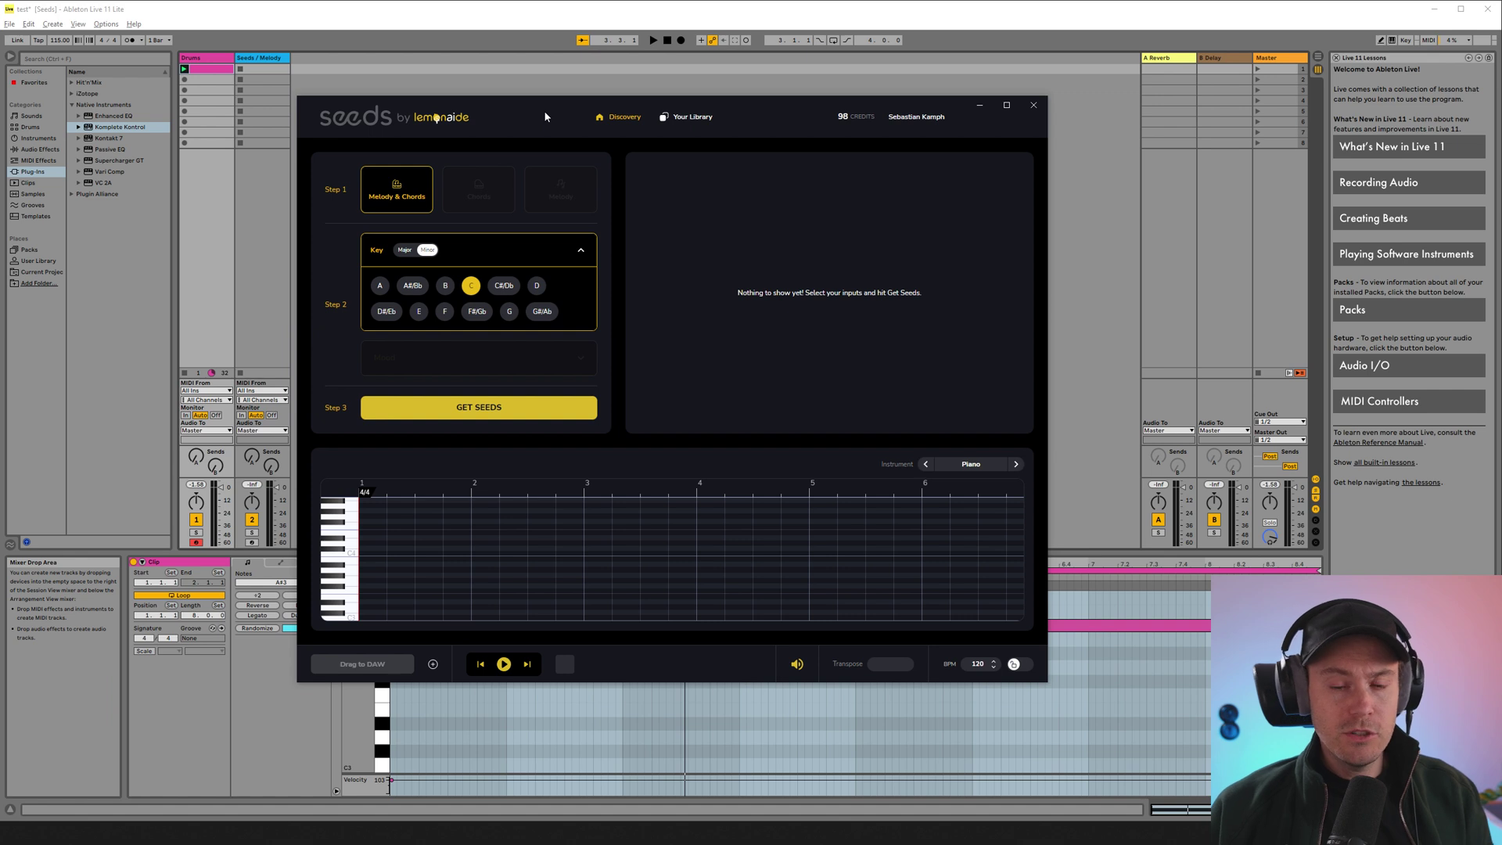
left_click_drag(748, 98, 748, 28)
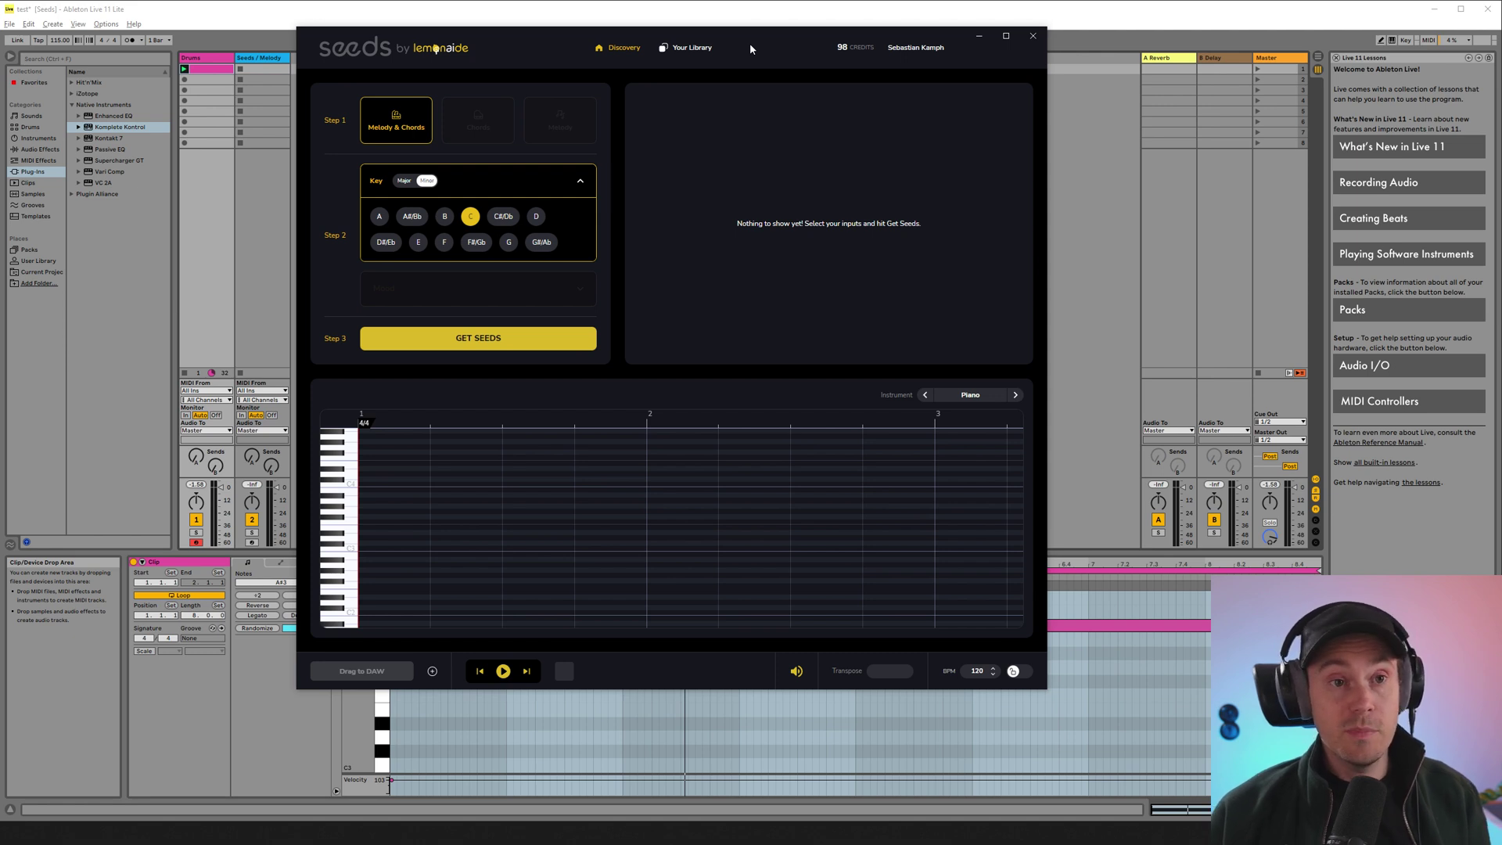
Shift the Seeds window, set the key to A minor, and generate melody and chord seeds.
left_click_drag(750, 48, 863, 98)
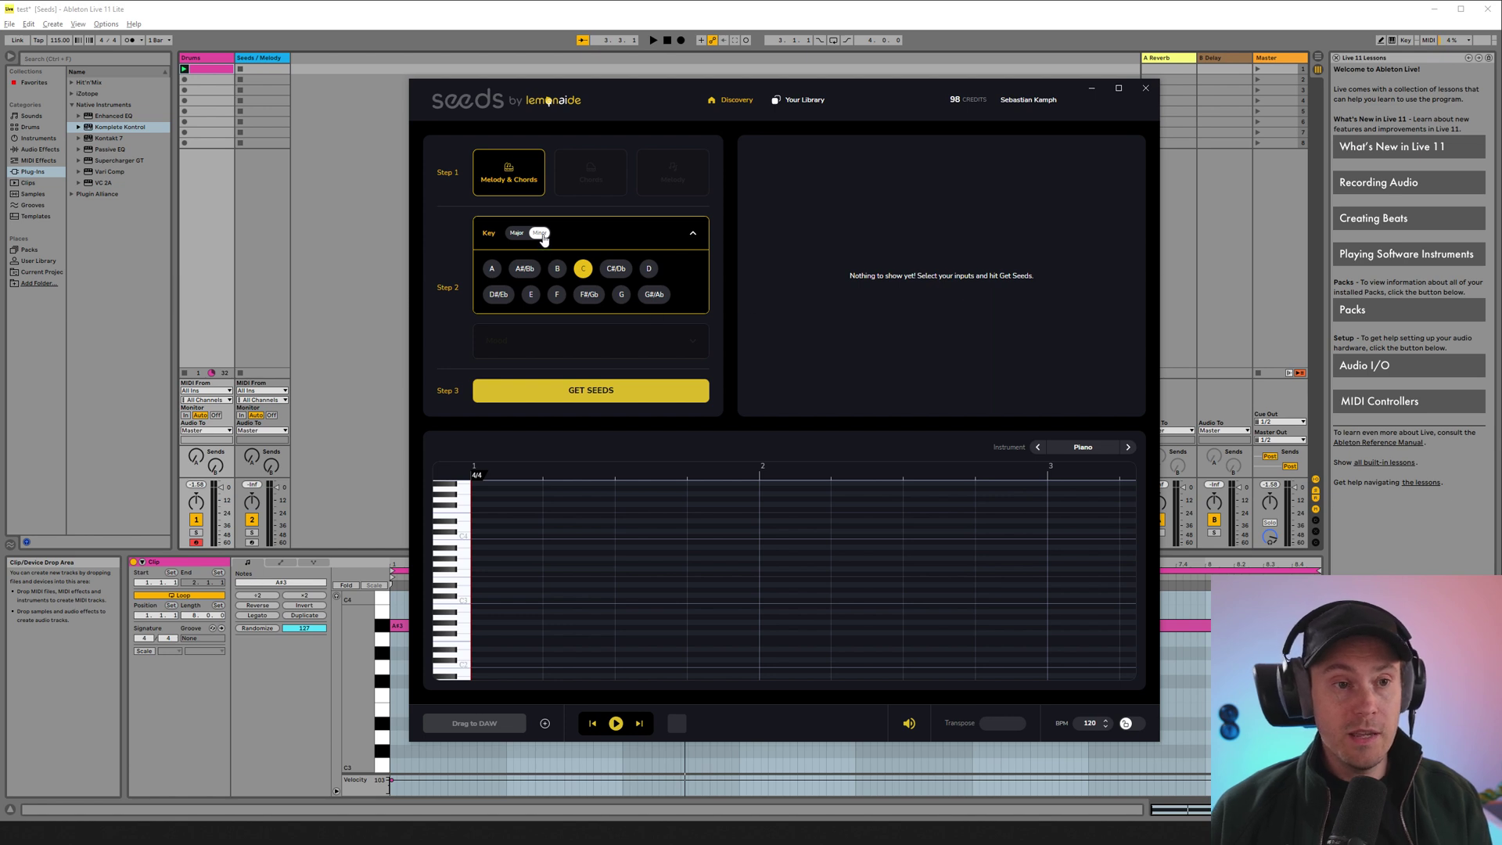
left_click(492, 274)
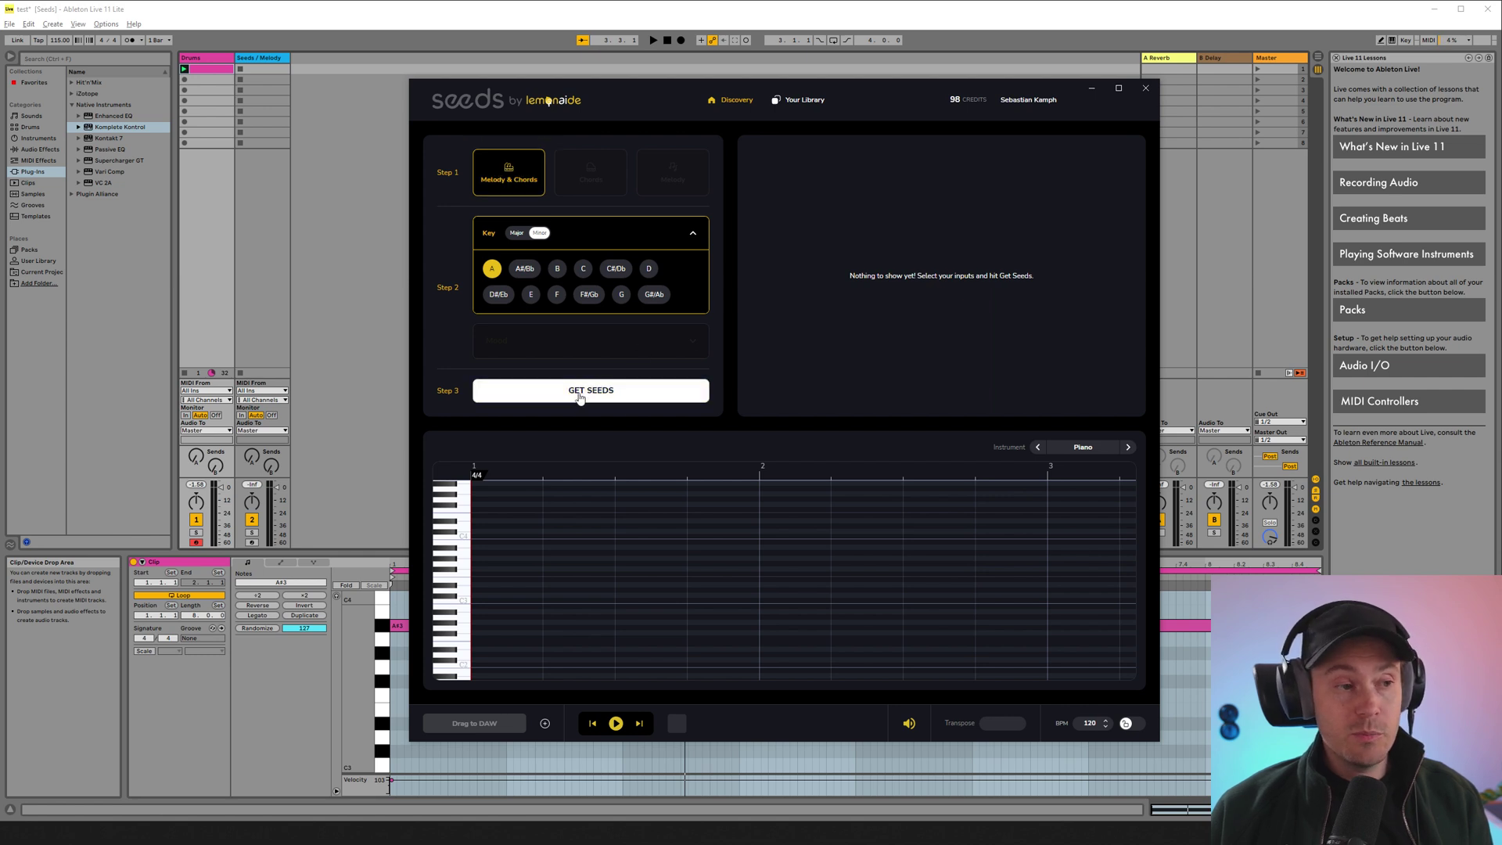
left_click(627, 397)
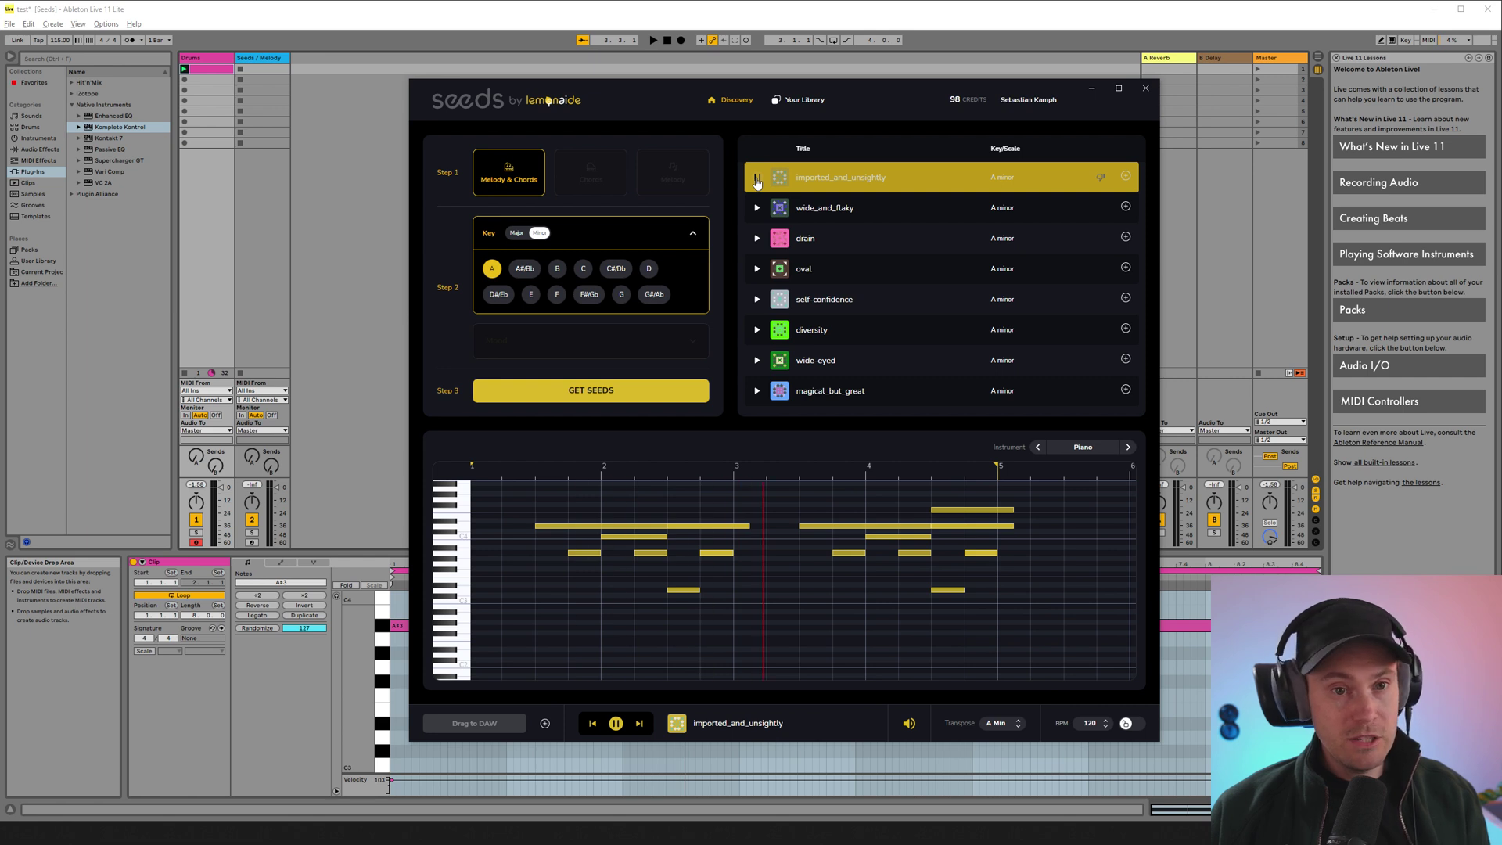
Audition the wide_and_flaky, drain, oval and self-confidence seeds, ending with wide_and_flaky playing.
left_click(757, 180)
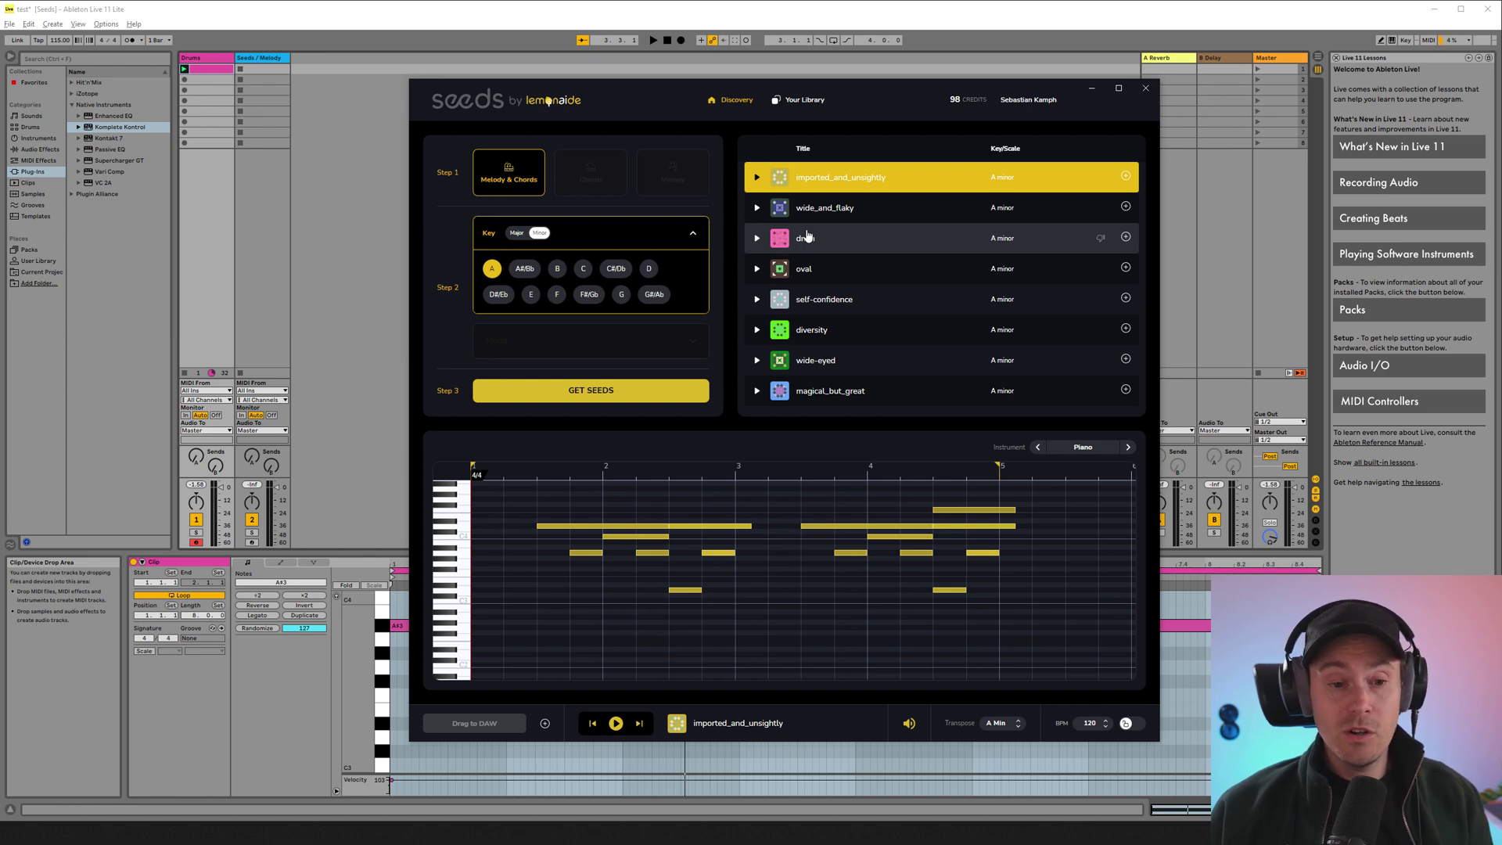
left_click(757, 209)
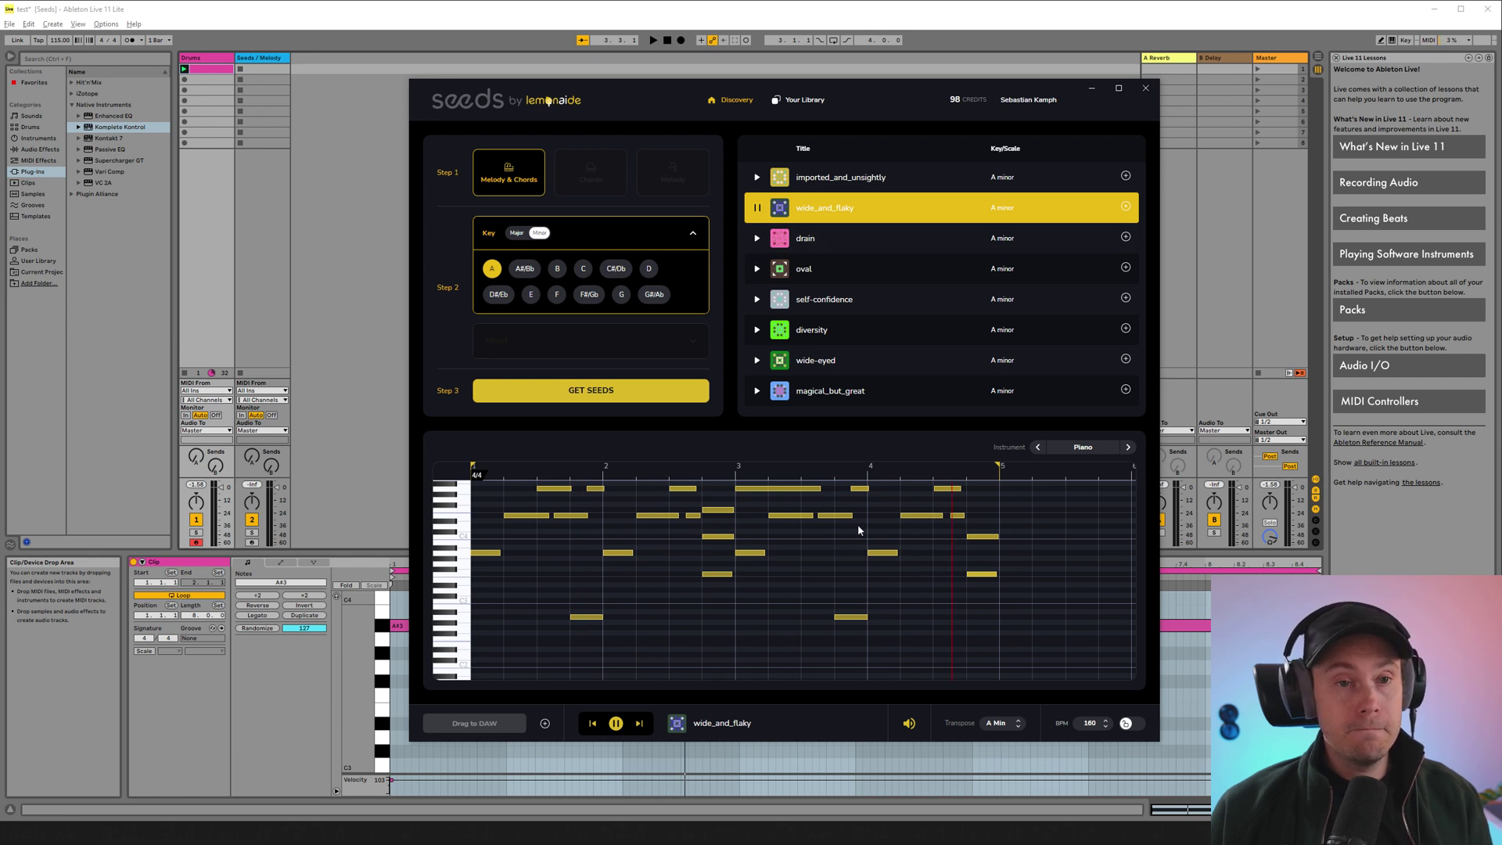
left_click(757, 239)
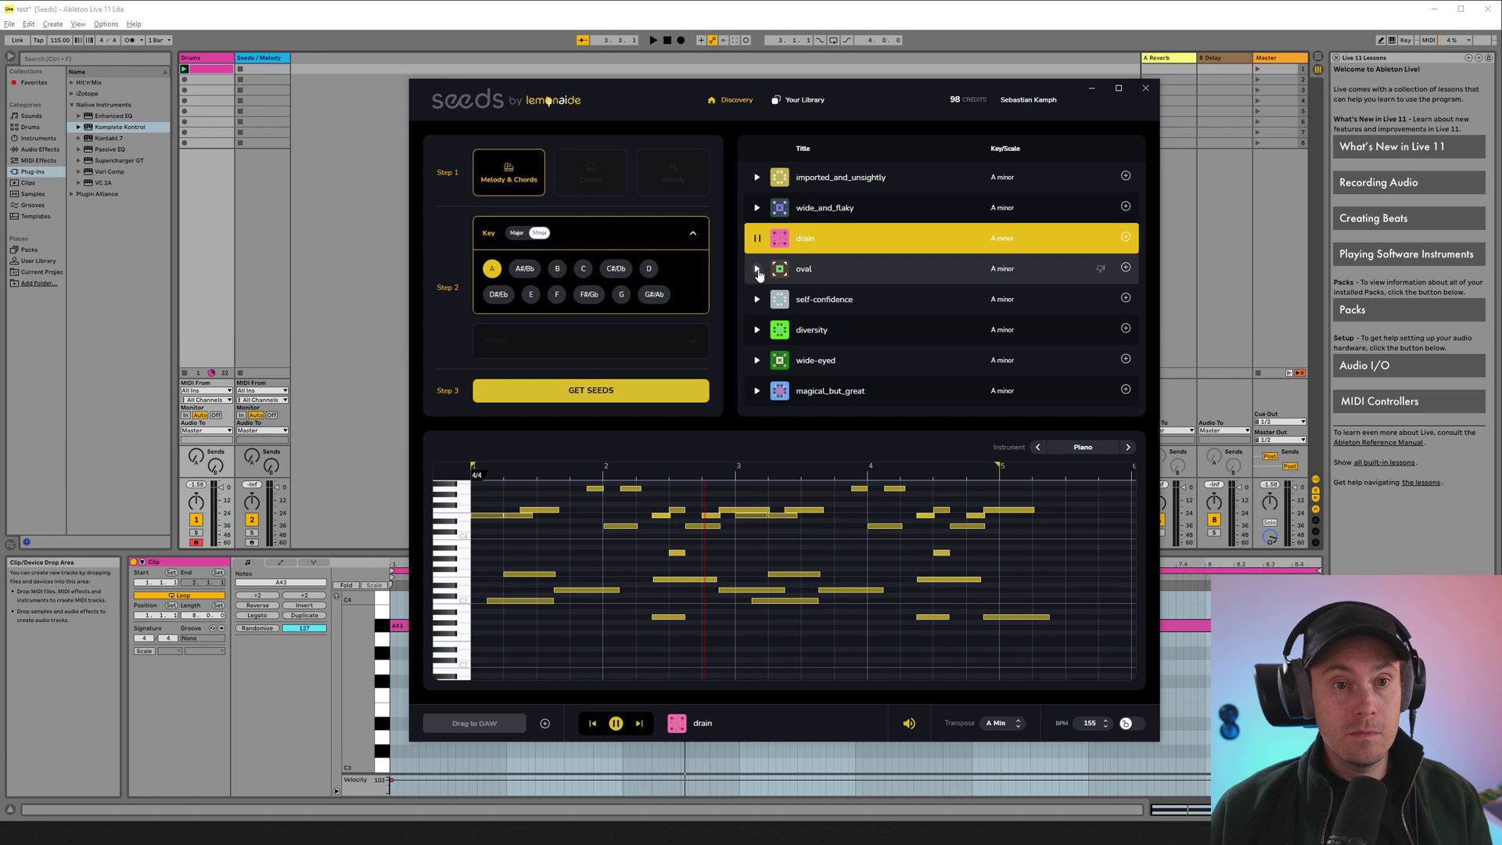
left_click(757, 270)
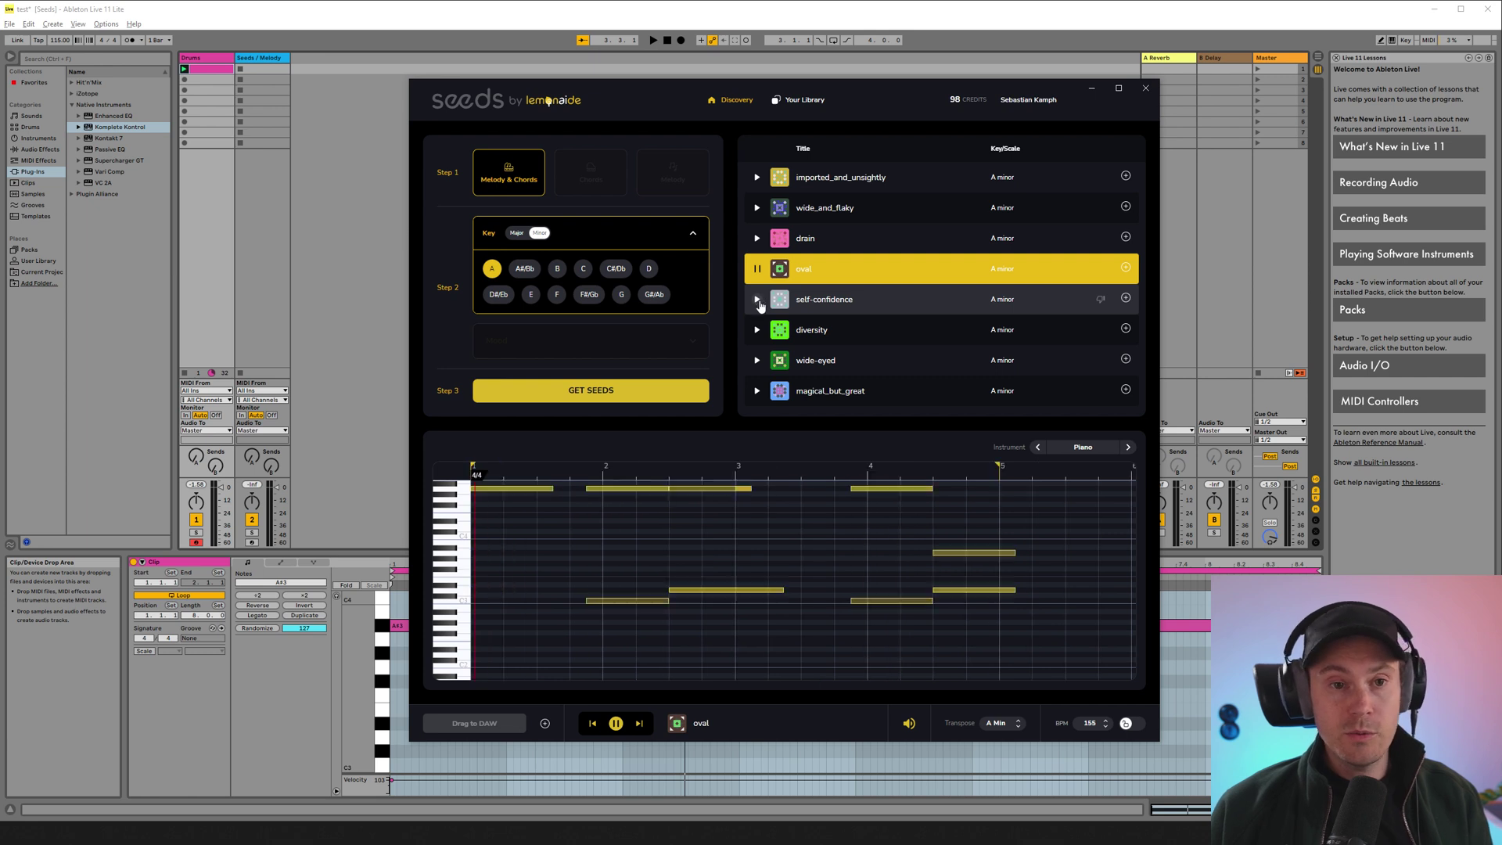
left_click(757, 302)
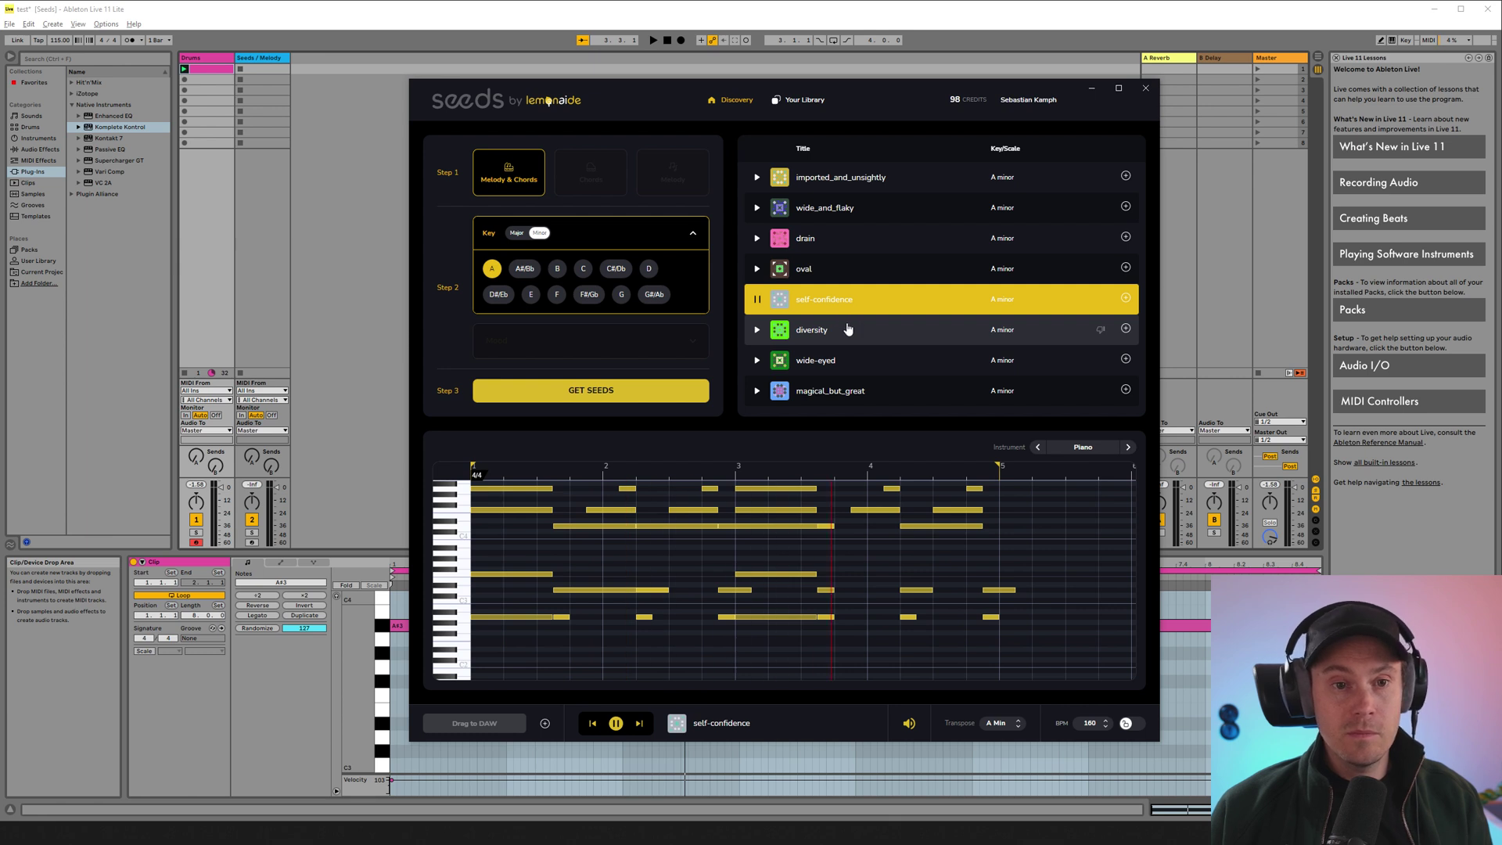
left_click(757, 299)
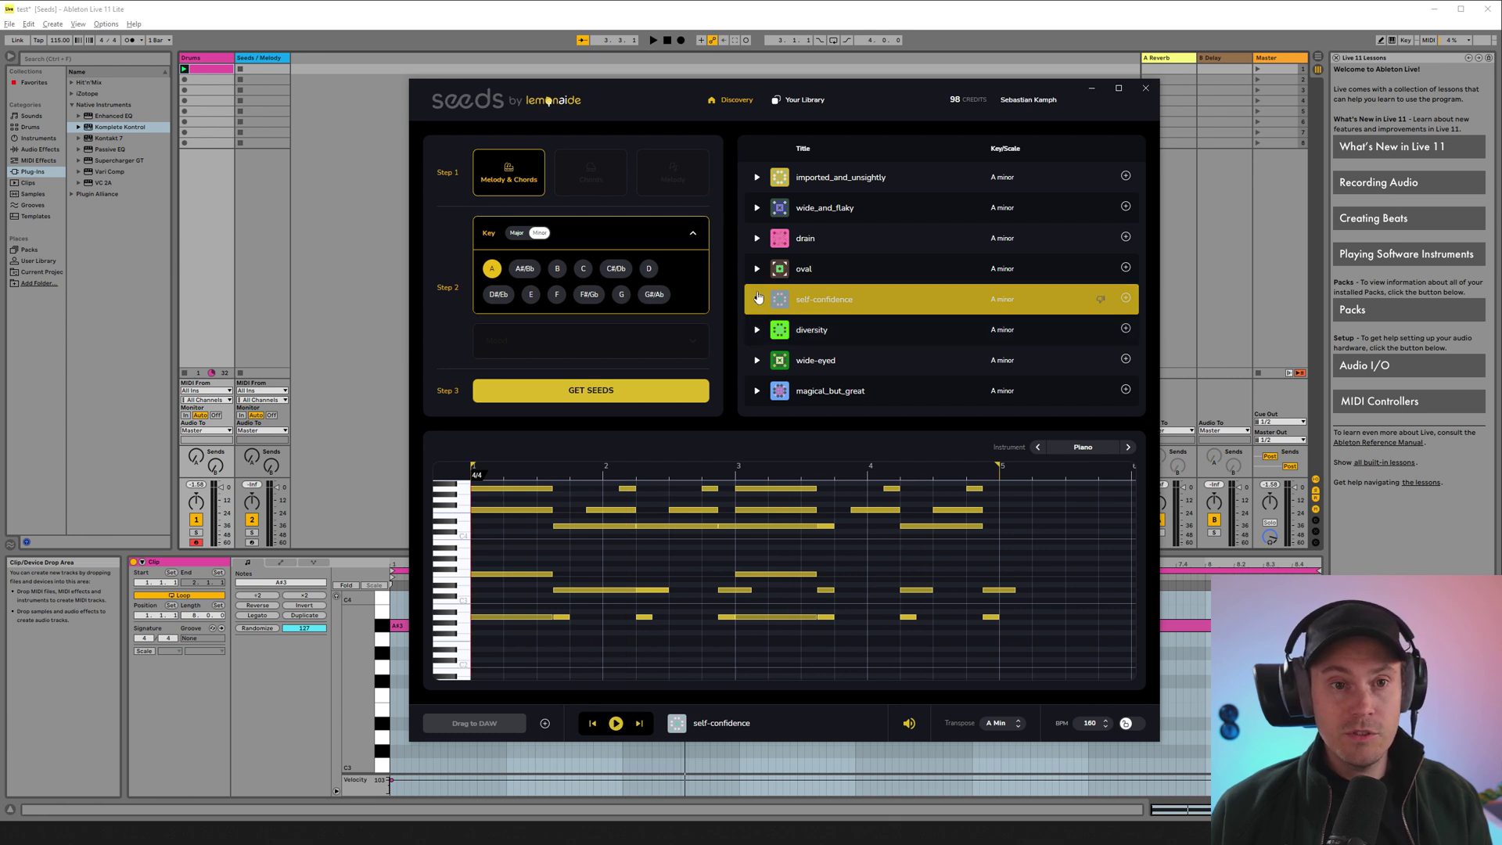
left_click(757, 208)
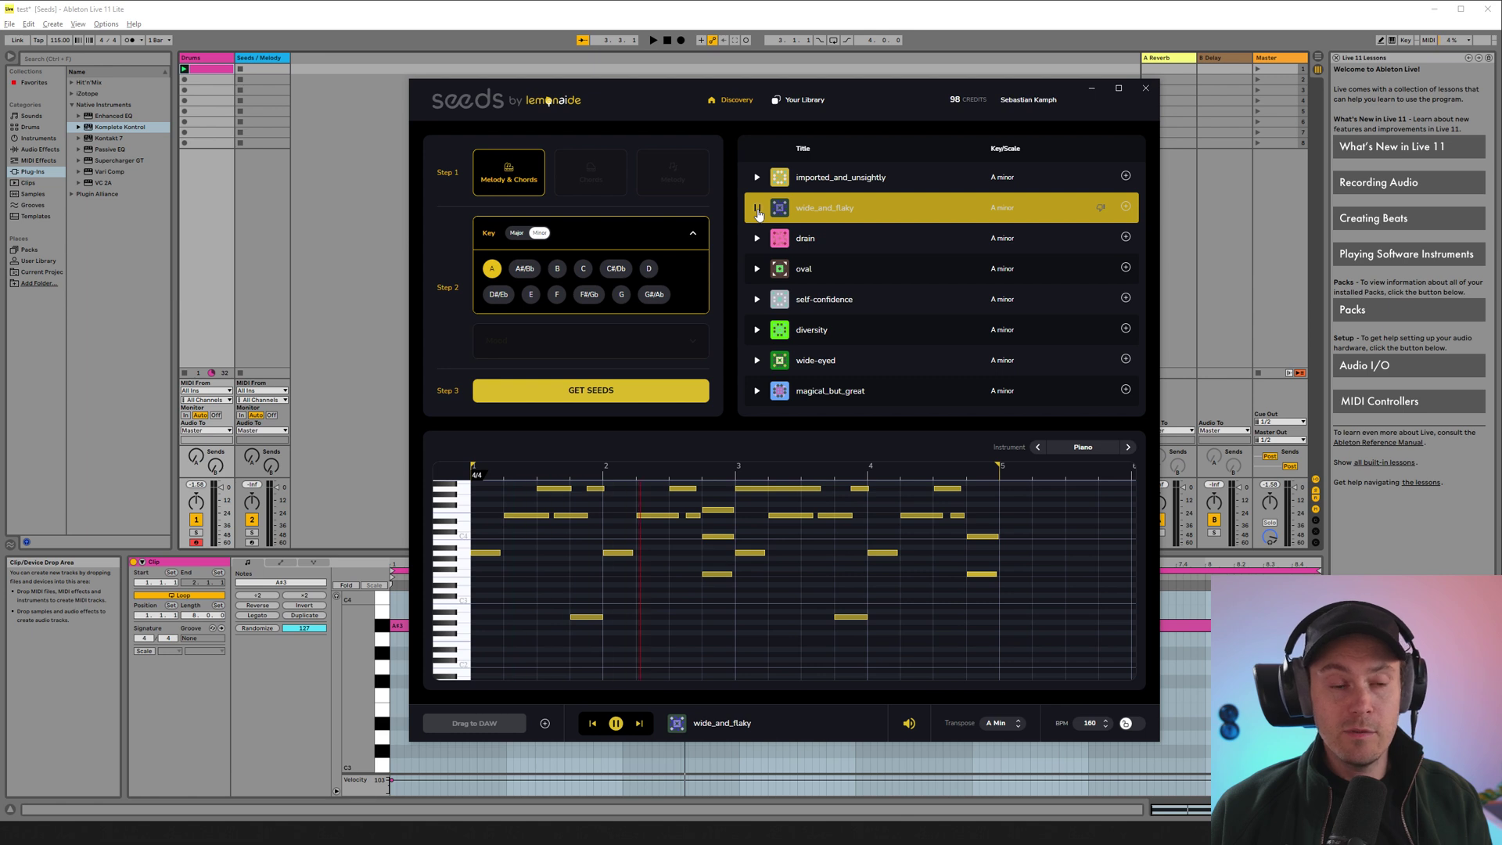
Preview wide_and_flaky with the Flute instrument, then switch the preview back to Piano.
left_click(757, 208)
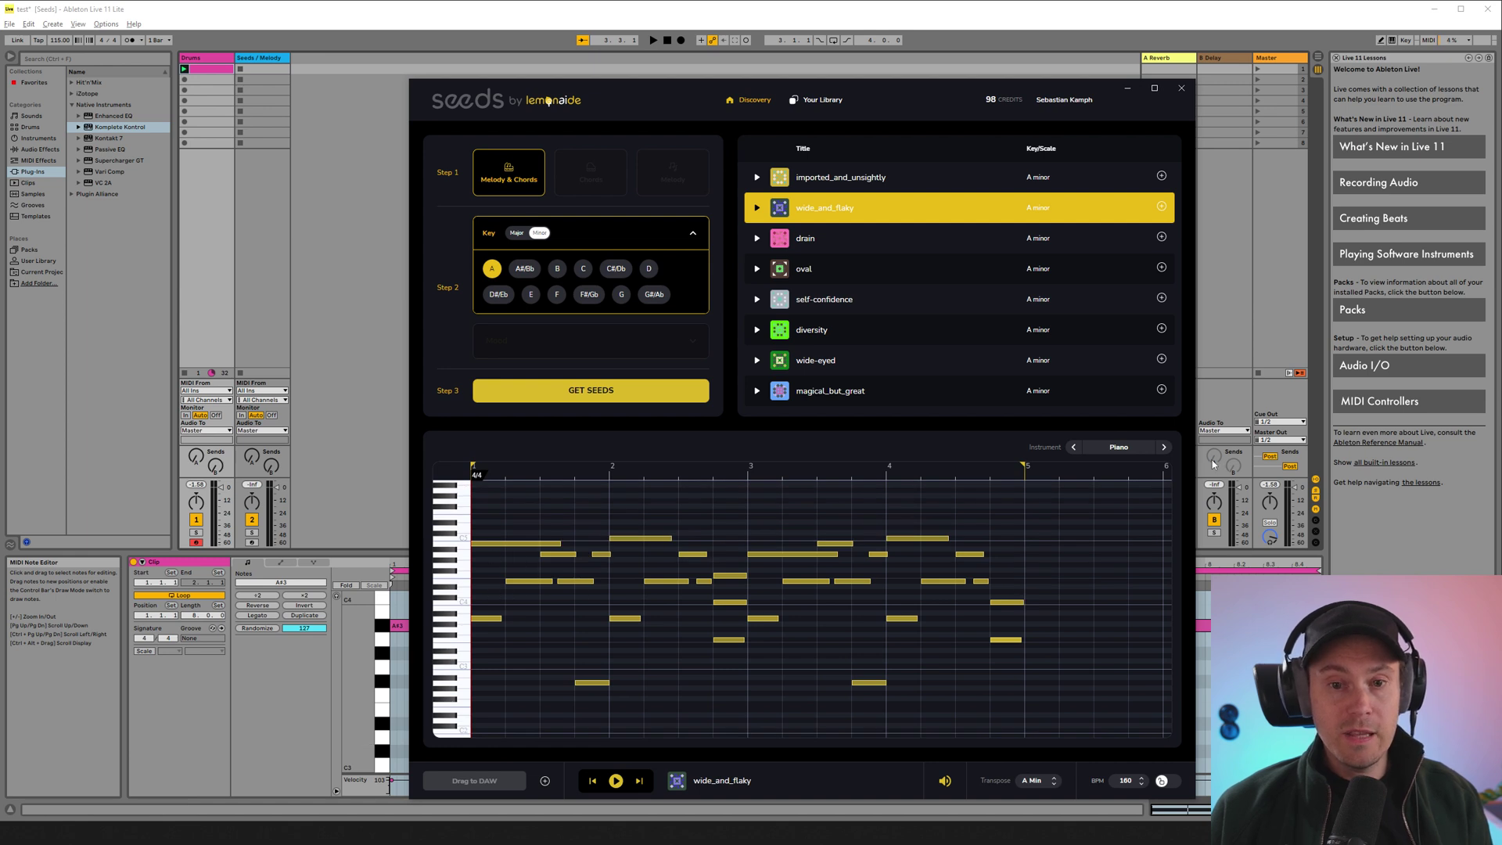
left_click(1165, 449)
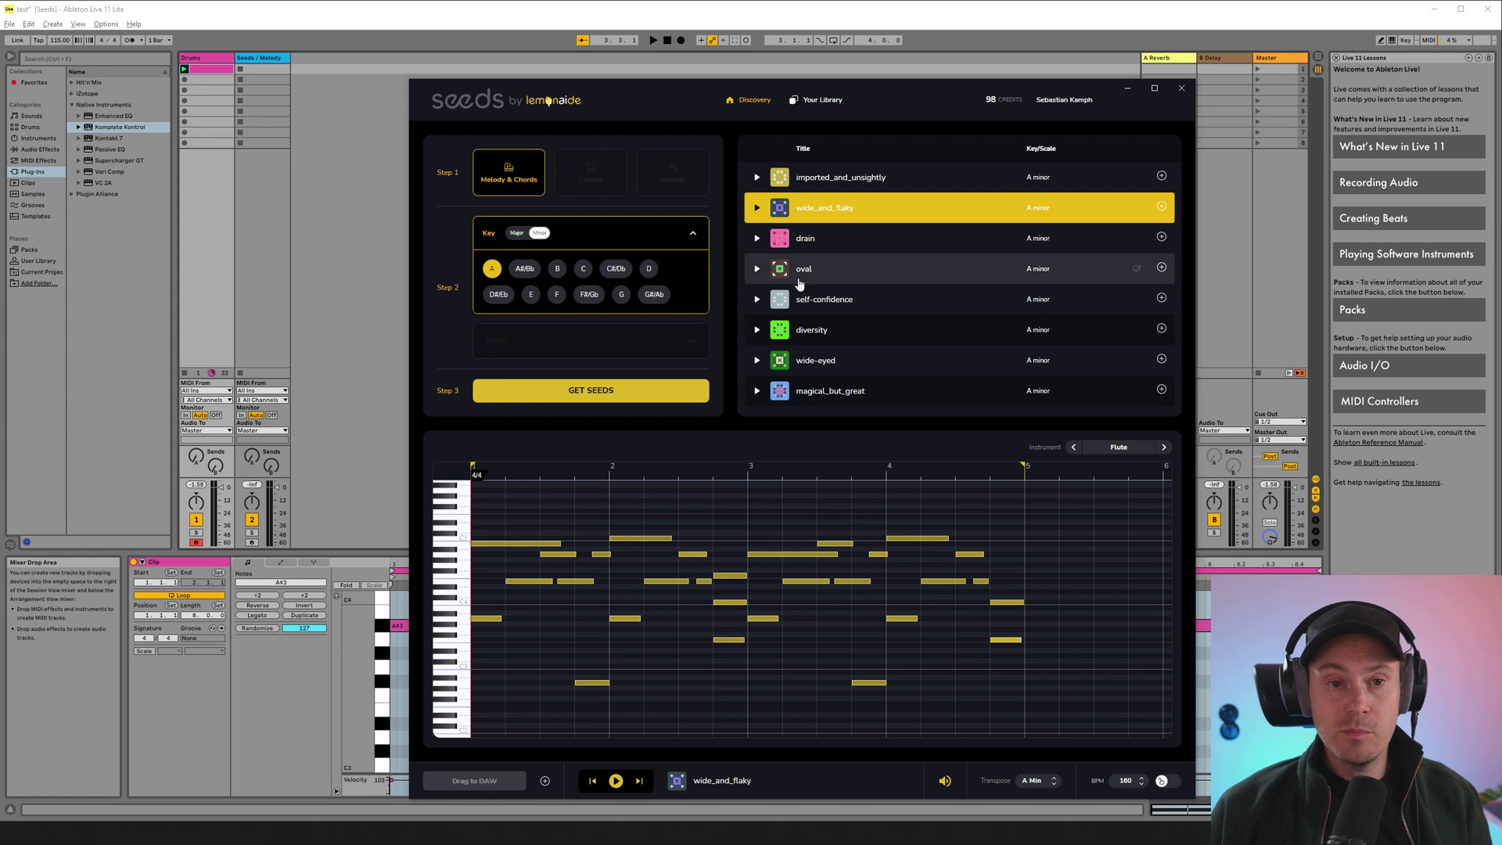
left_click(756, 209)
left_click(756, 209)
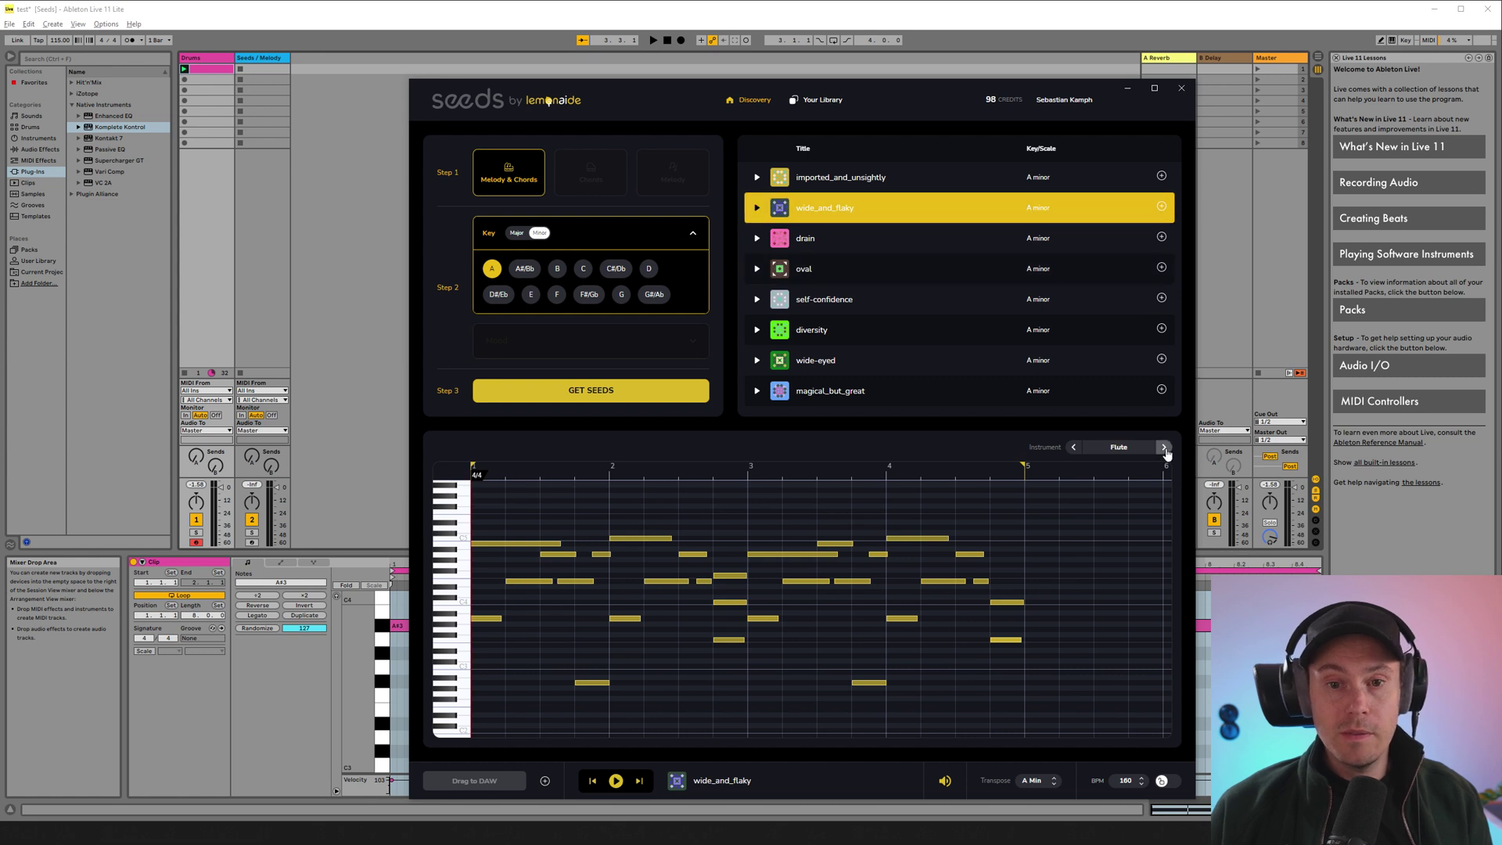
left_click(1071, 446)
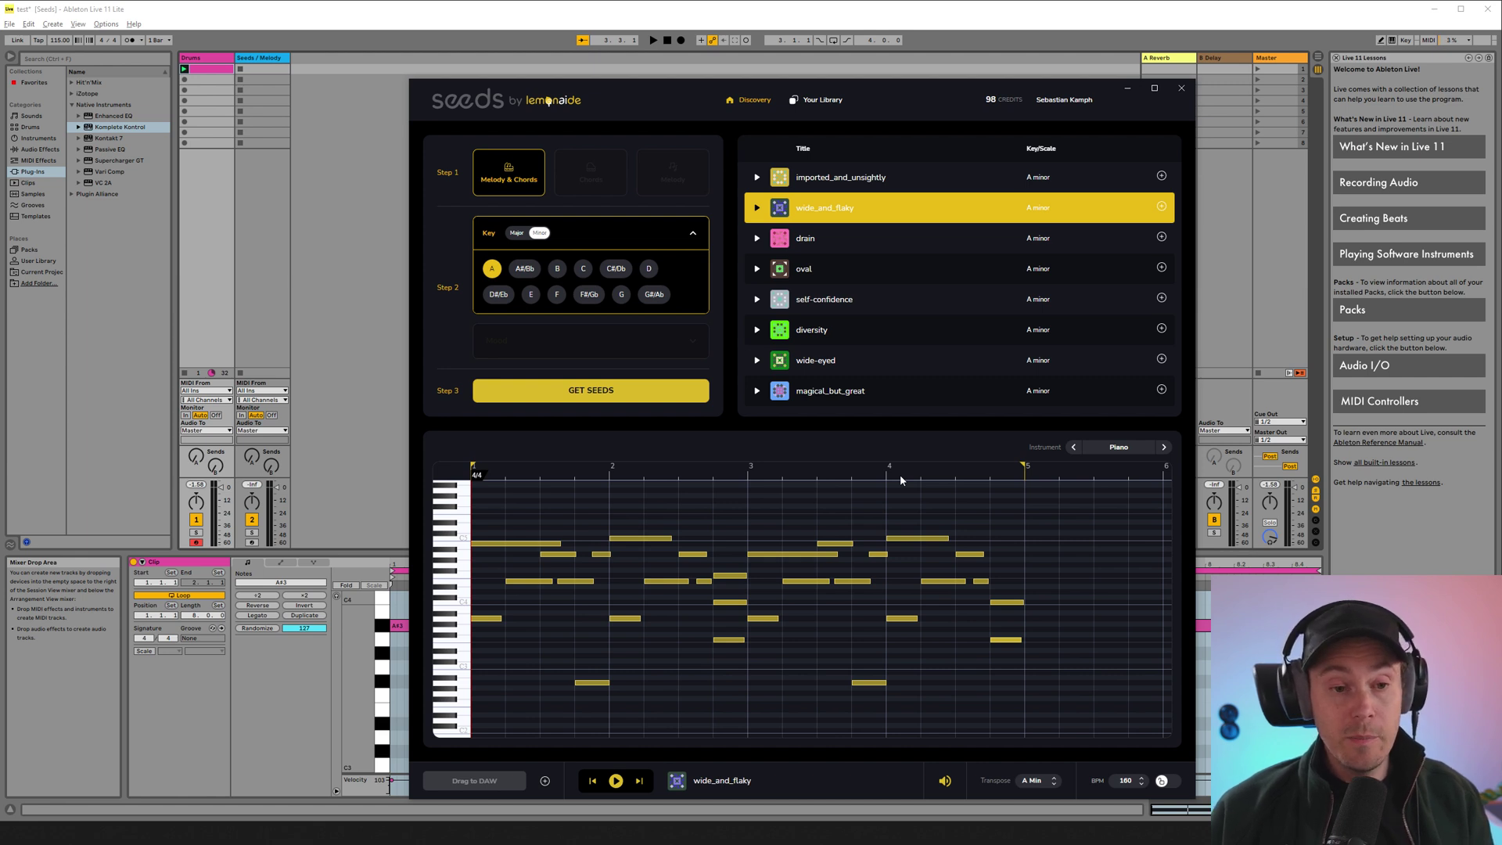
left_click(496, 507)
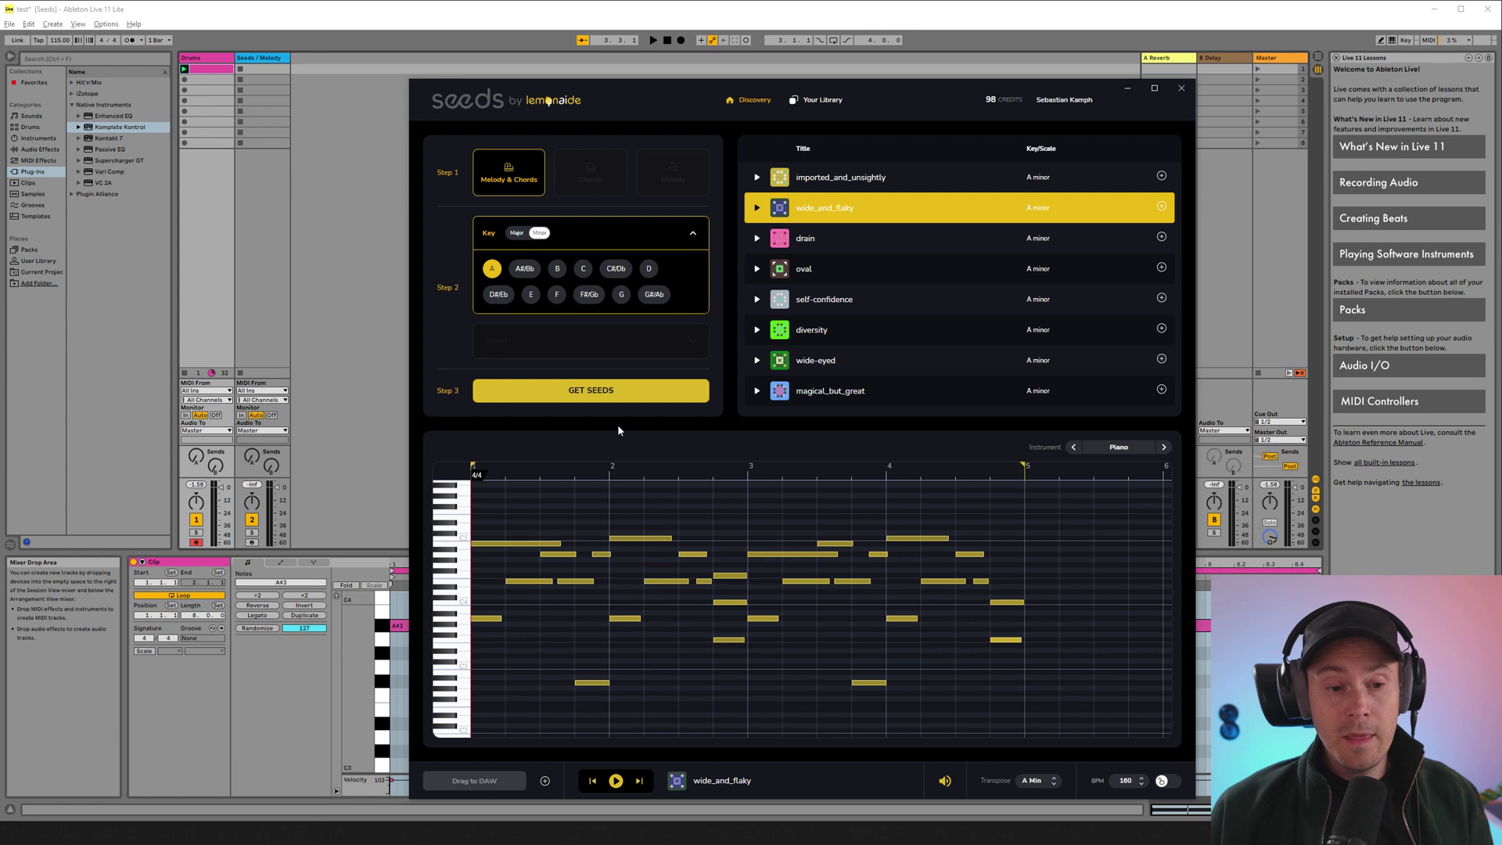
Save wide_and_flaky to the library, drag the wide loop onto the Seeds / Melody track, and close Seeds.
left_click(1162, 208)
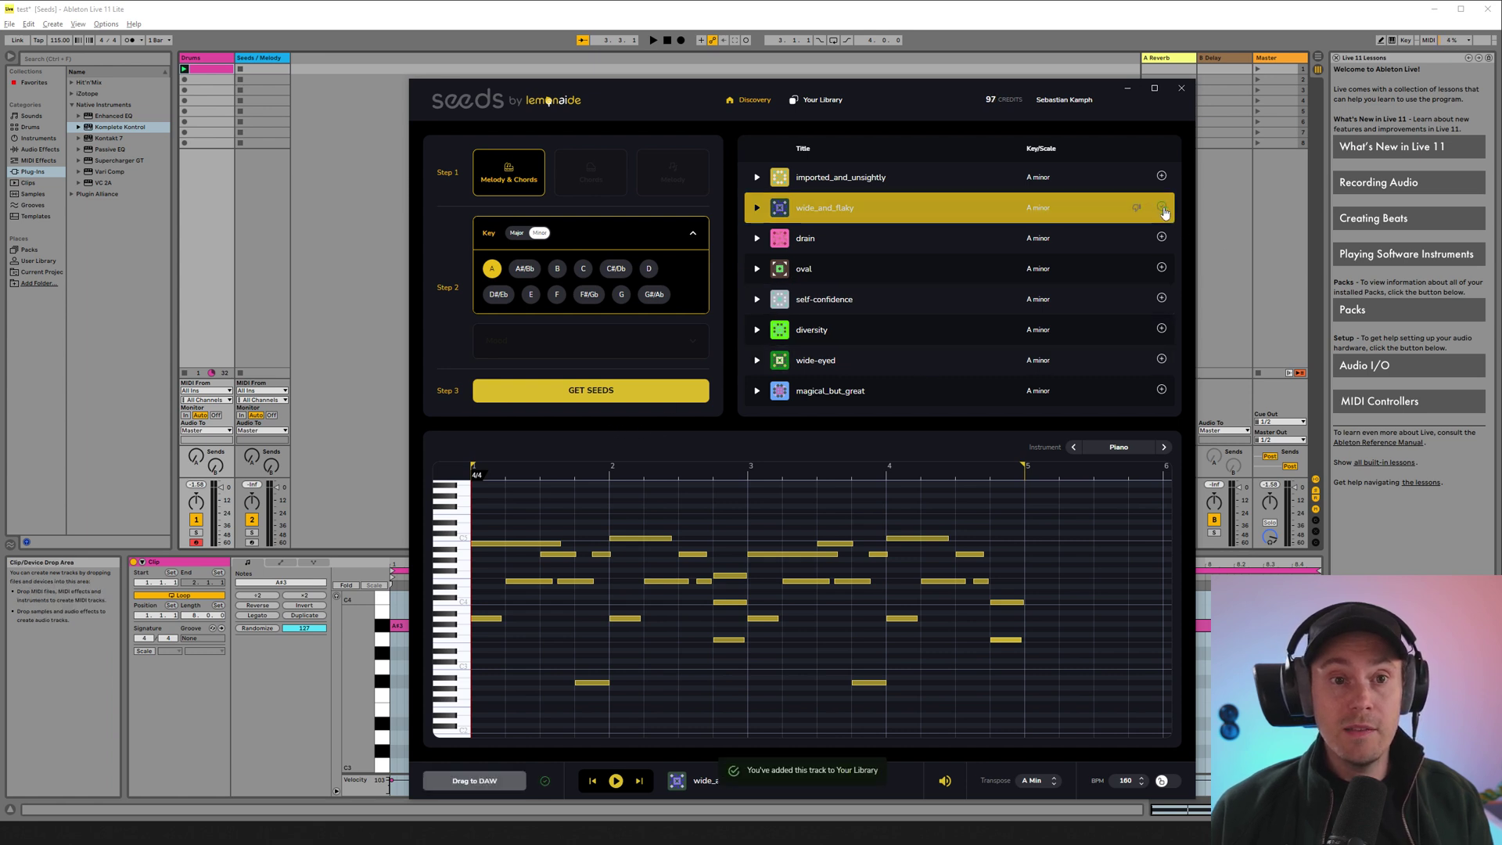
left_click(823, 100)
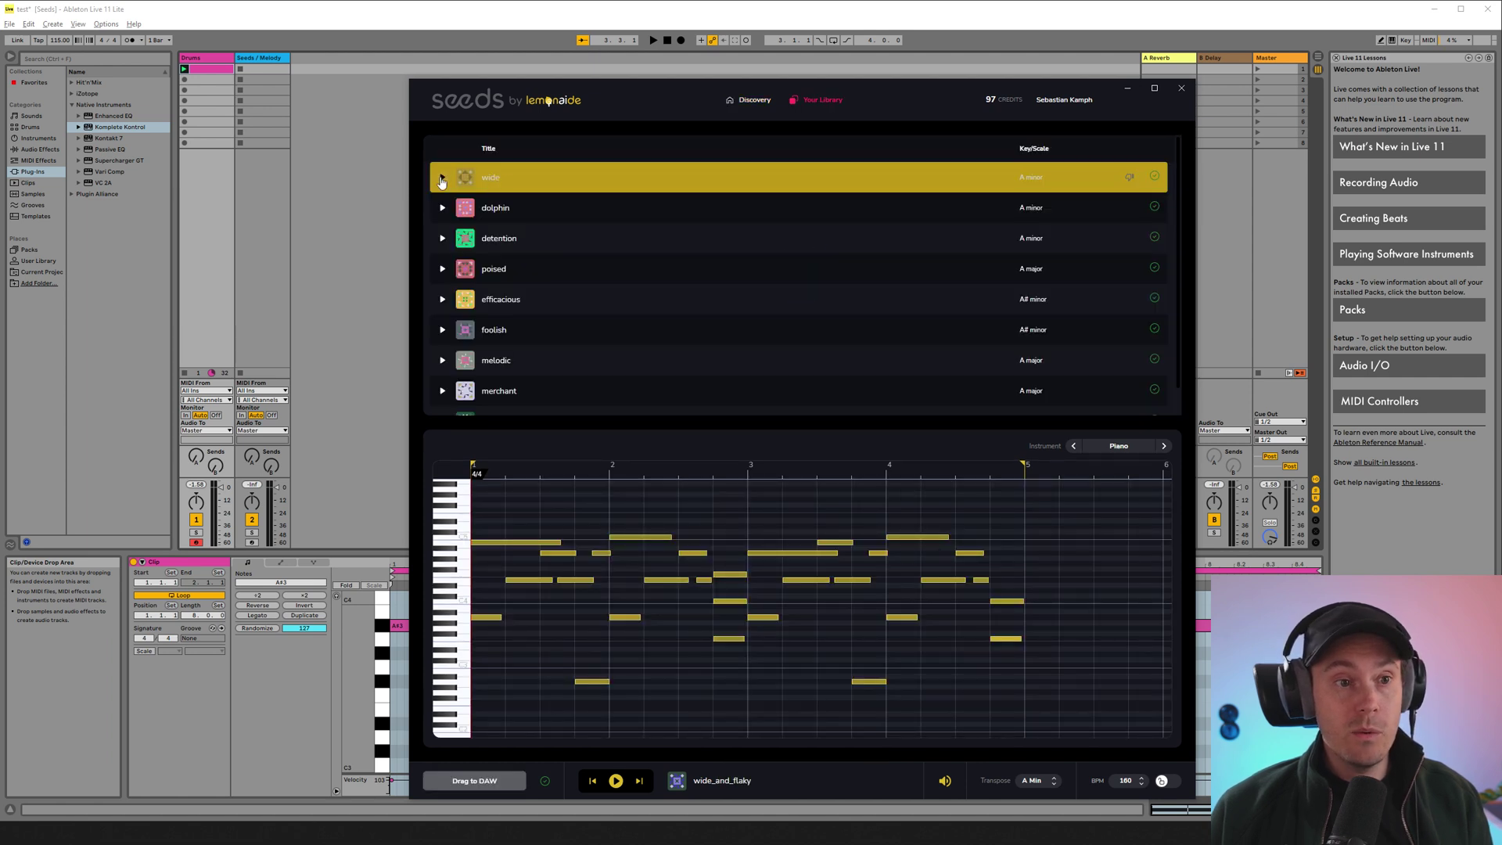
left_click(441, 179)
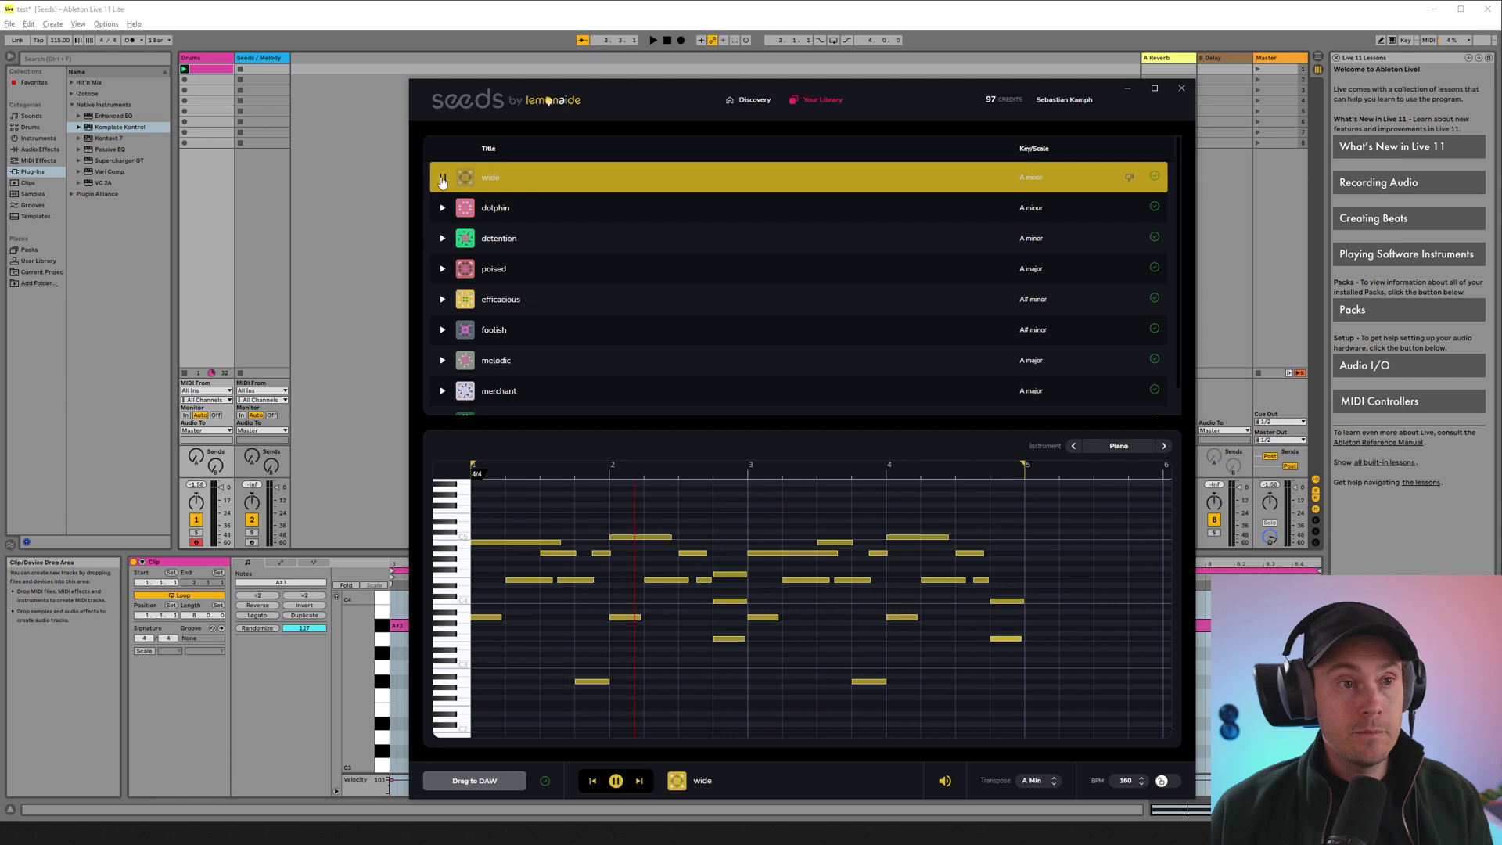
left_click(442, 181)
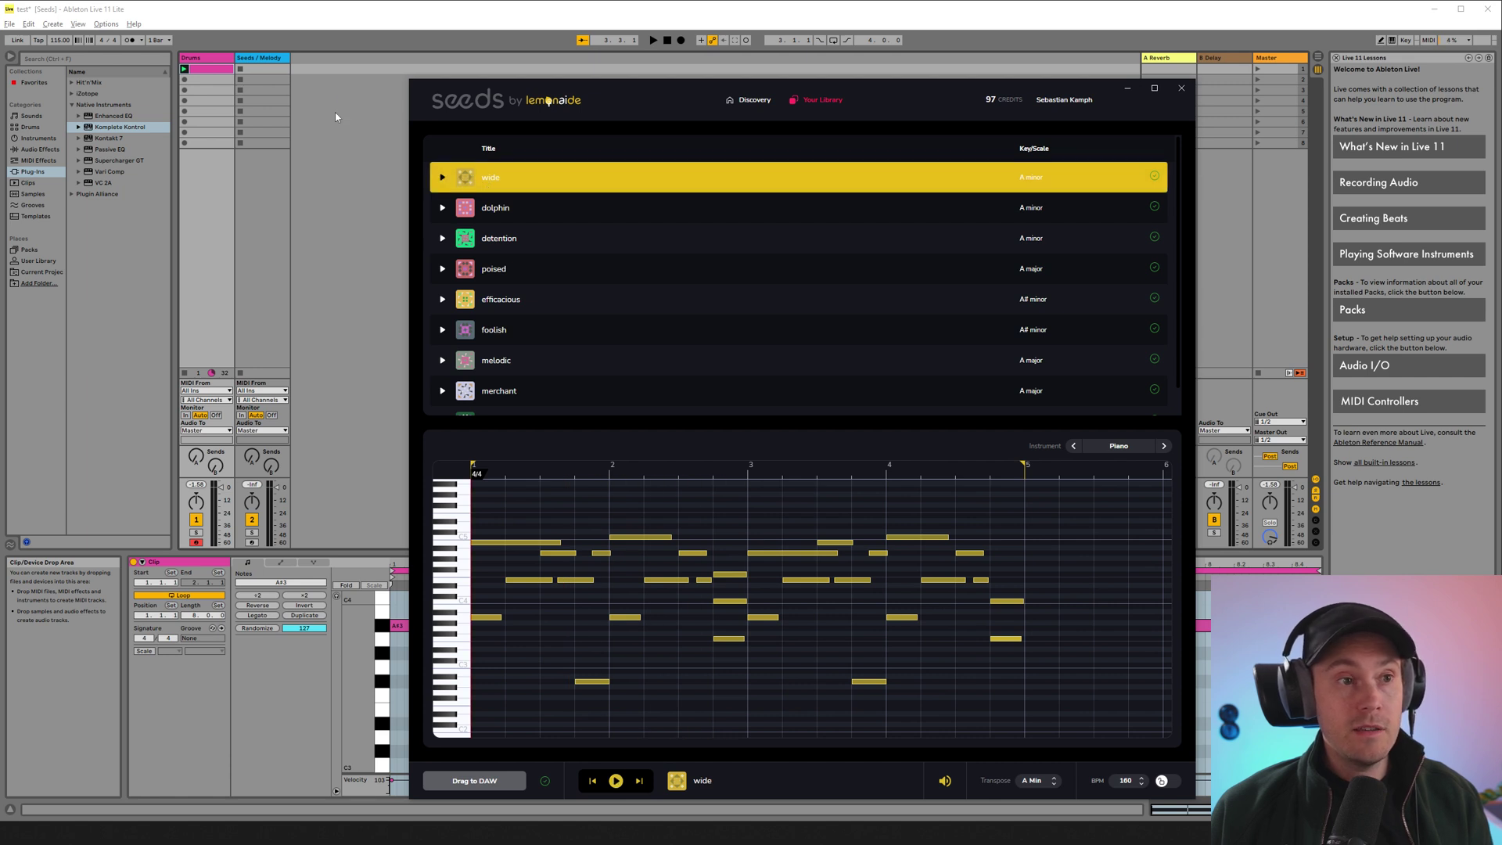
left_click_drag(260, 76, 266, 72)
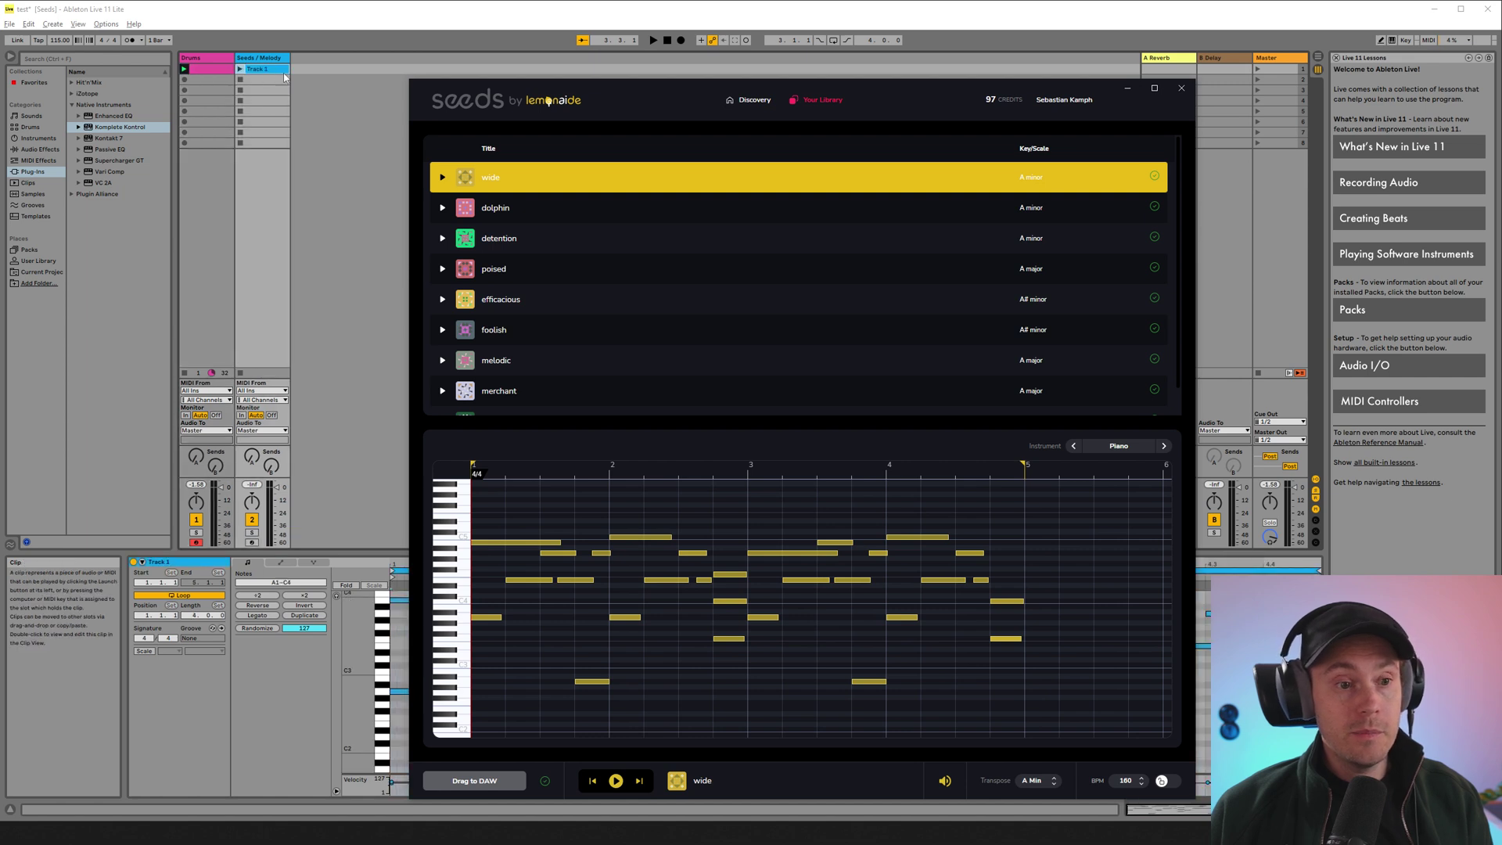
left_click(250, 71)
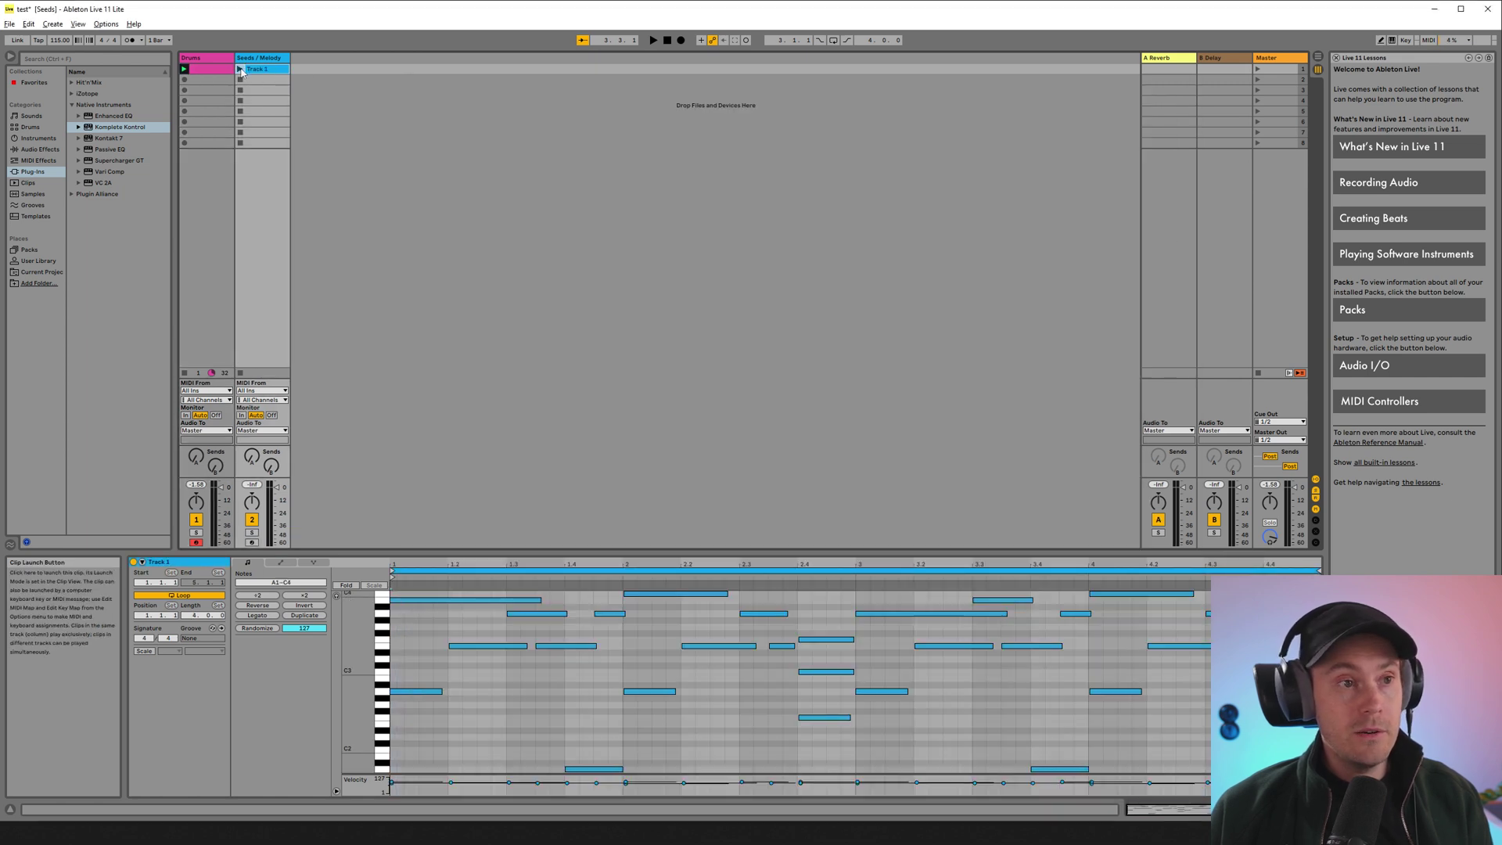
Launch the wide Track 1 clip and show the Seeds / Melody track's Komplete Kontrol device.
left_click(240, 70)
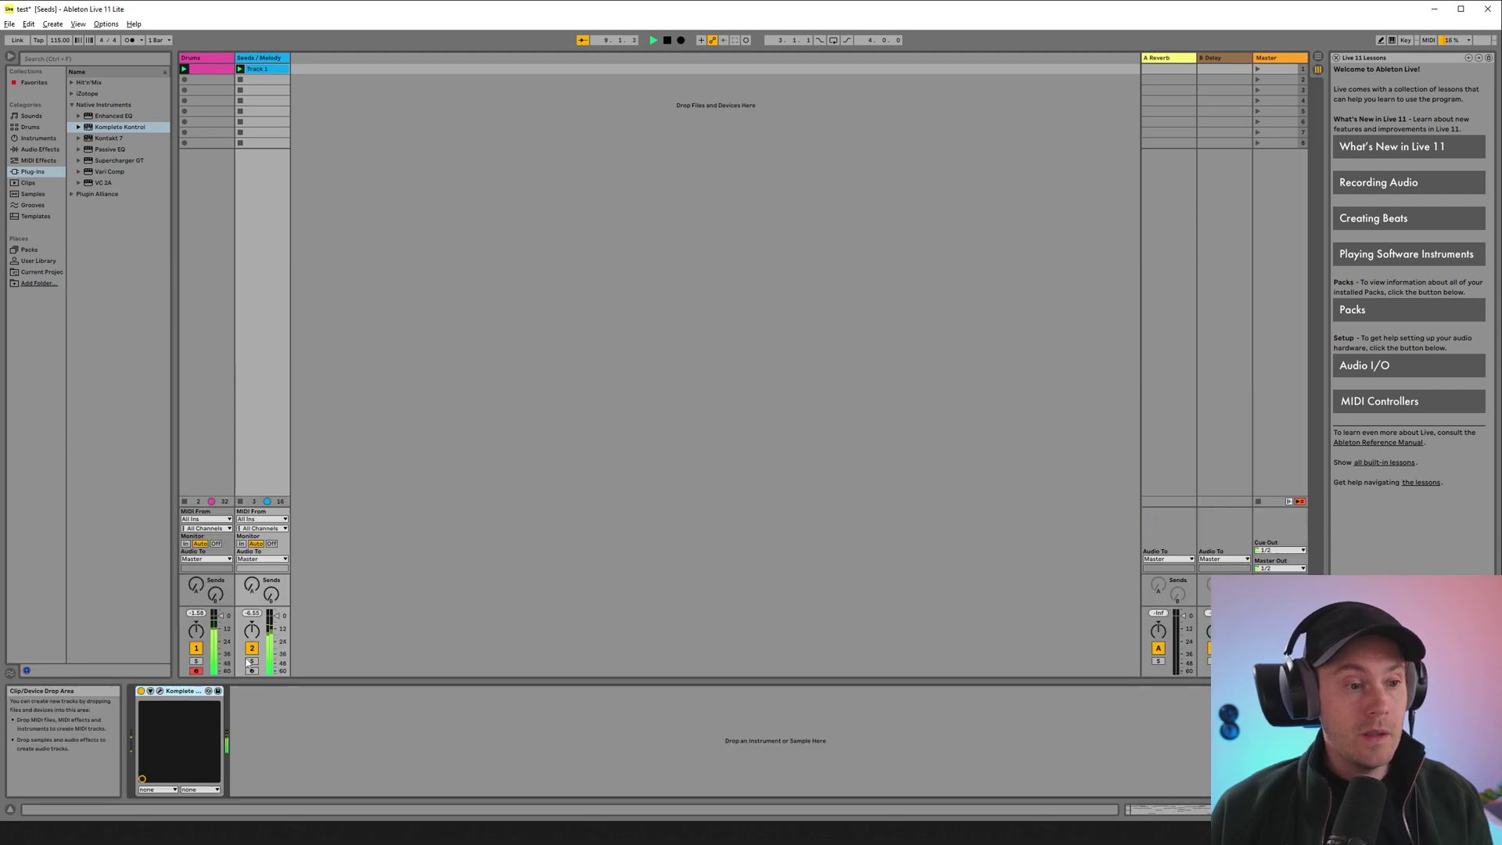
double_click(261, 60)
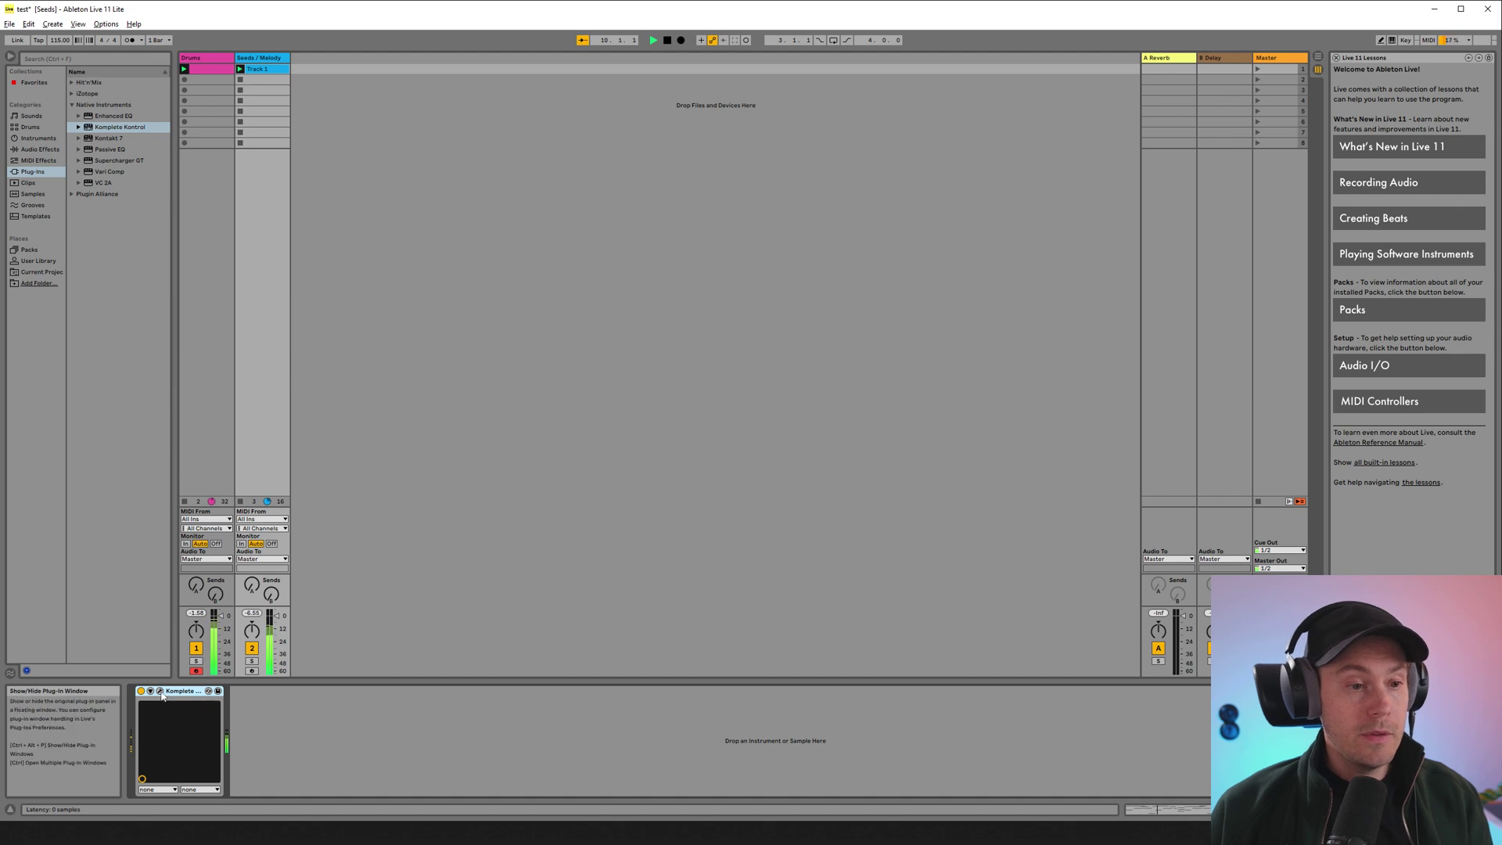
Switch Ignition Keys from Dark Star to the Bad Dreams preset and close the Komplete Kontrol window.
left_click_drag(438, 338, 736, 276)
scroll(349, 560, "up", 3)
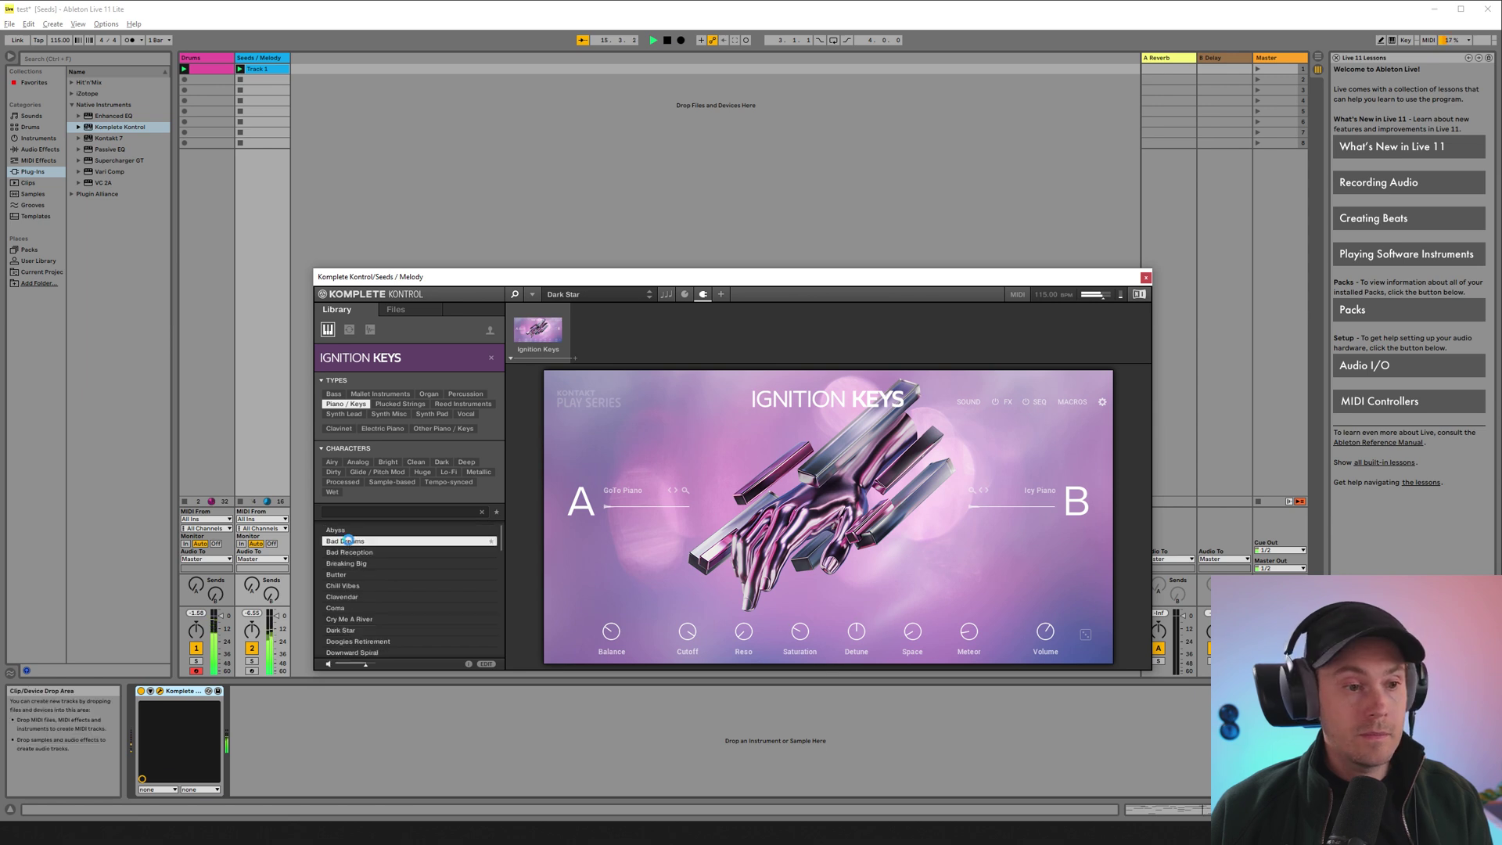
left_click(350, 543)
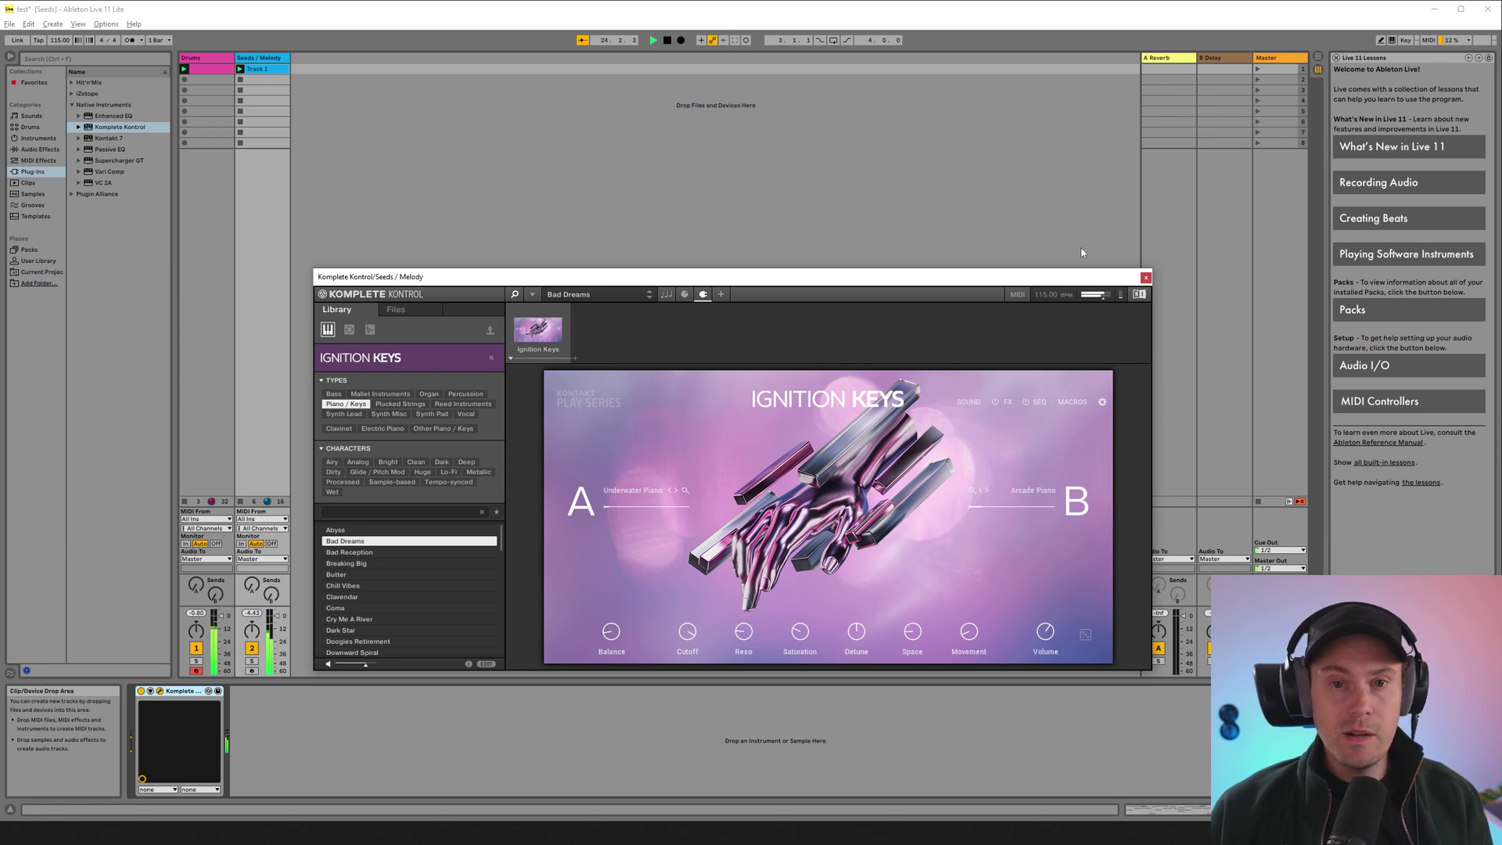
left_click(1145, 277)
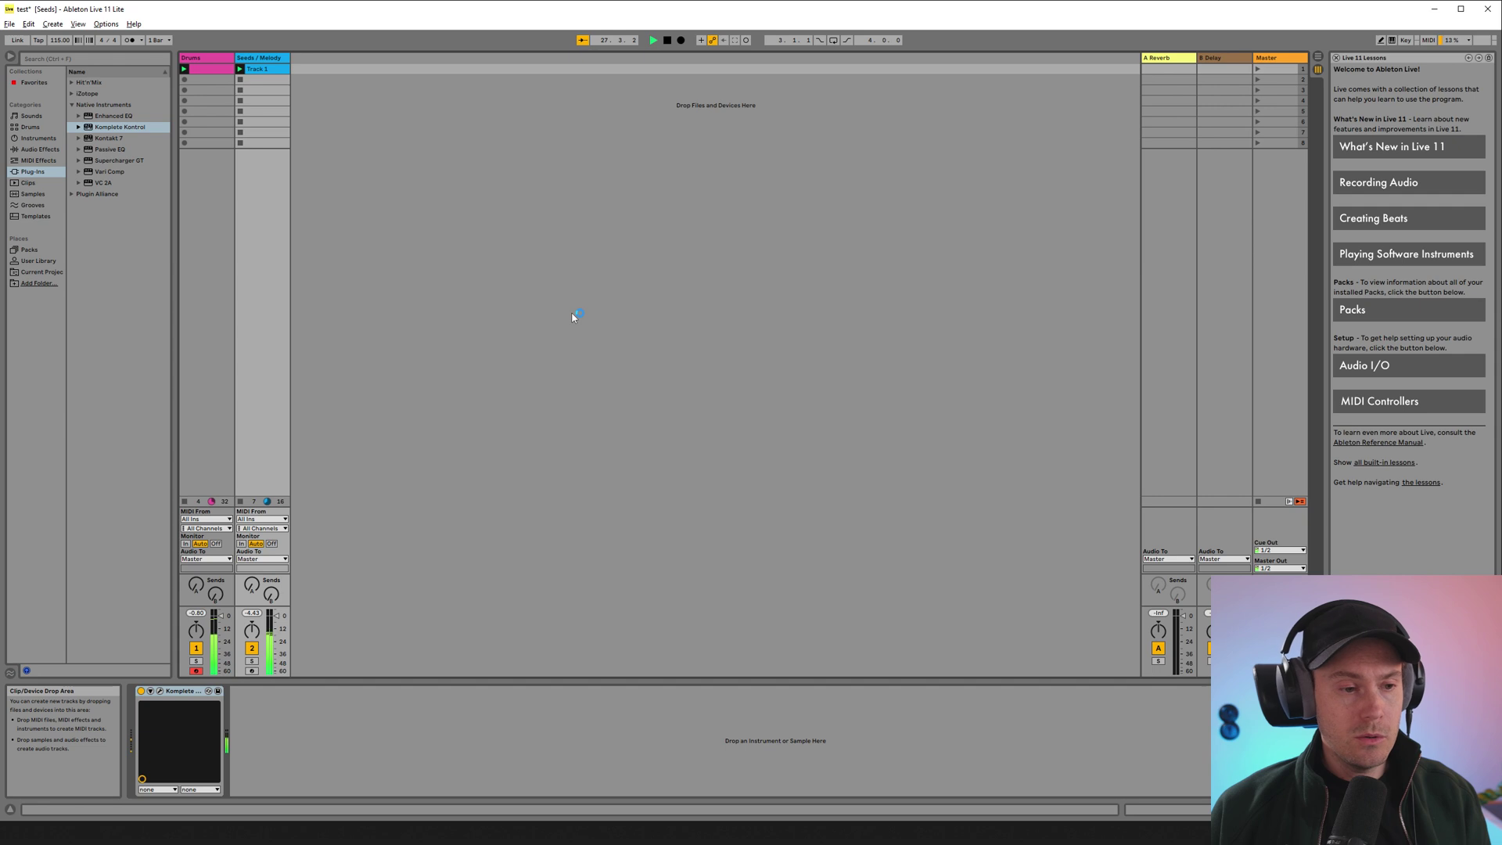
Stop Live's playback and, in Seeds Discovery, choose Chords as the seed type.
left_click(667, 40)
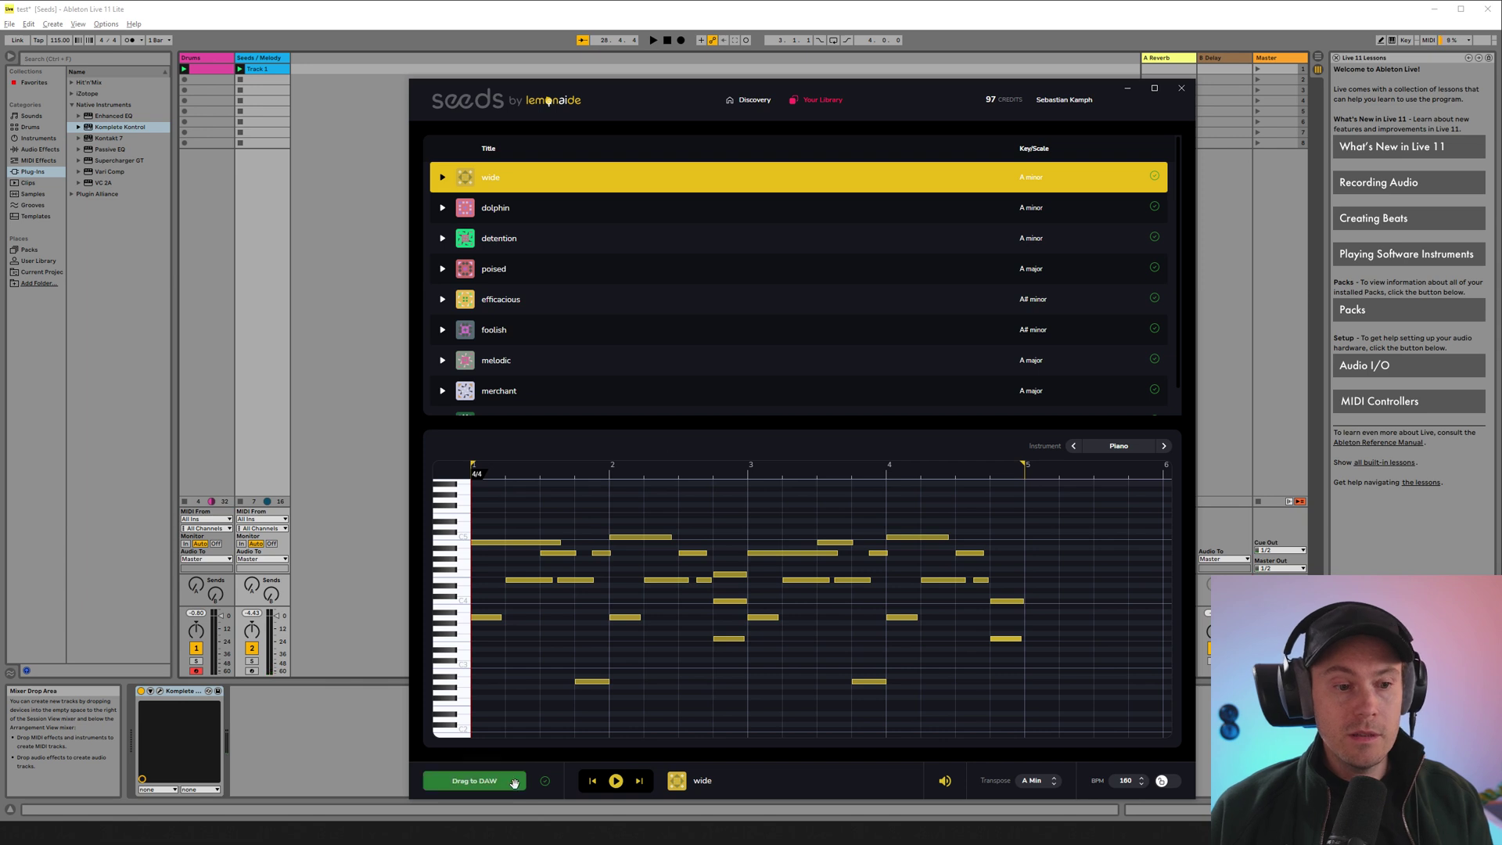
left_click(754, 101)
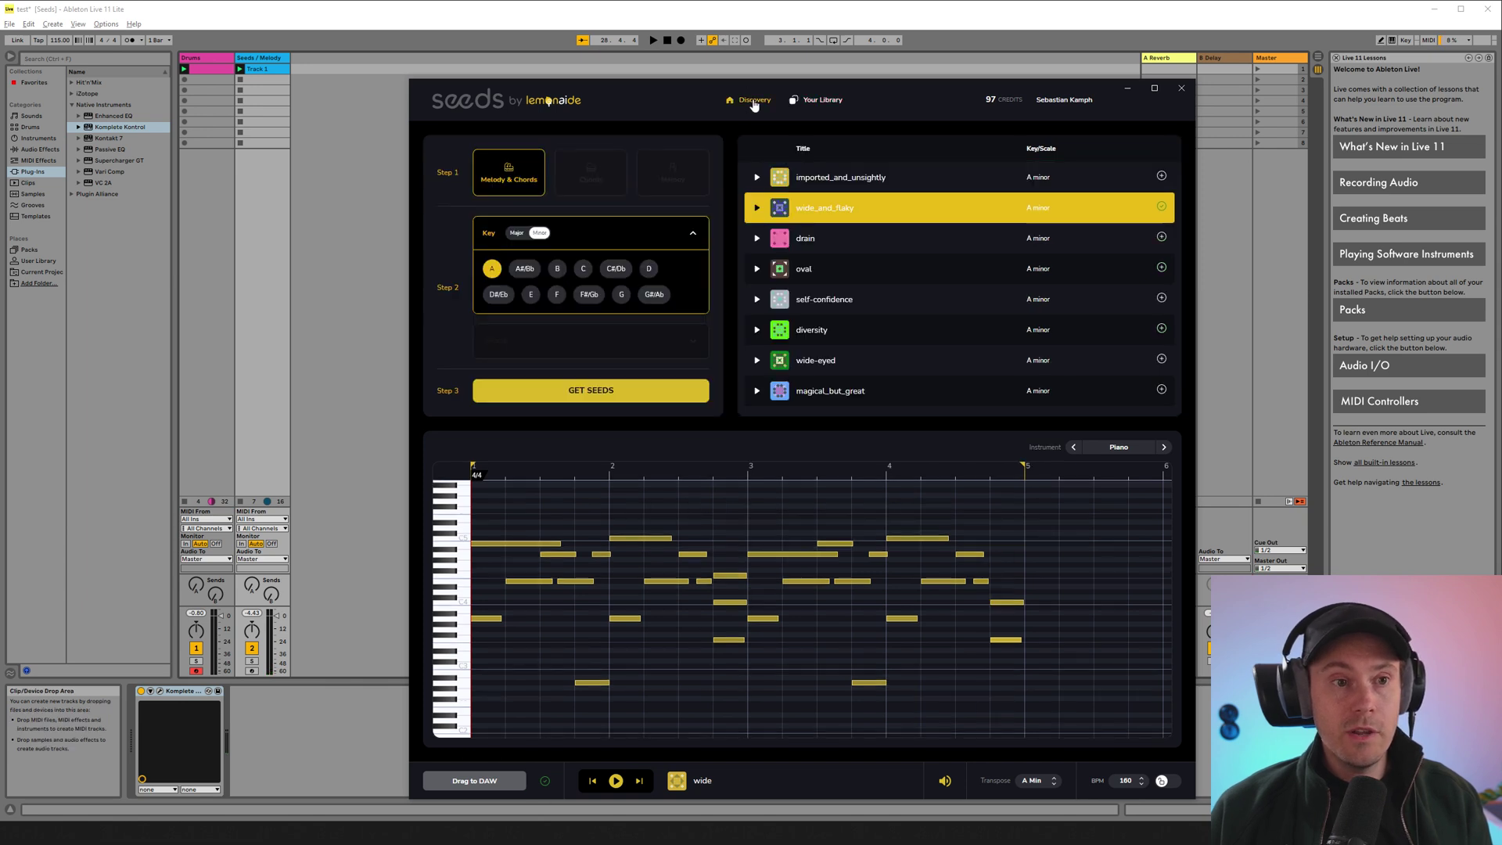
left_click(592, 186)
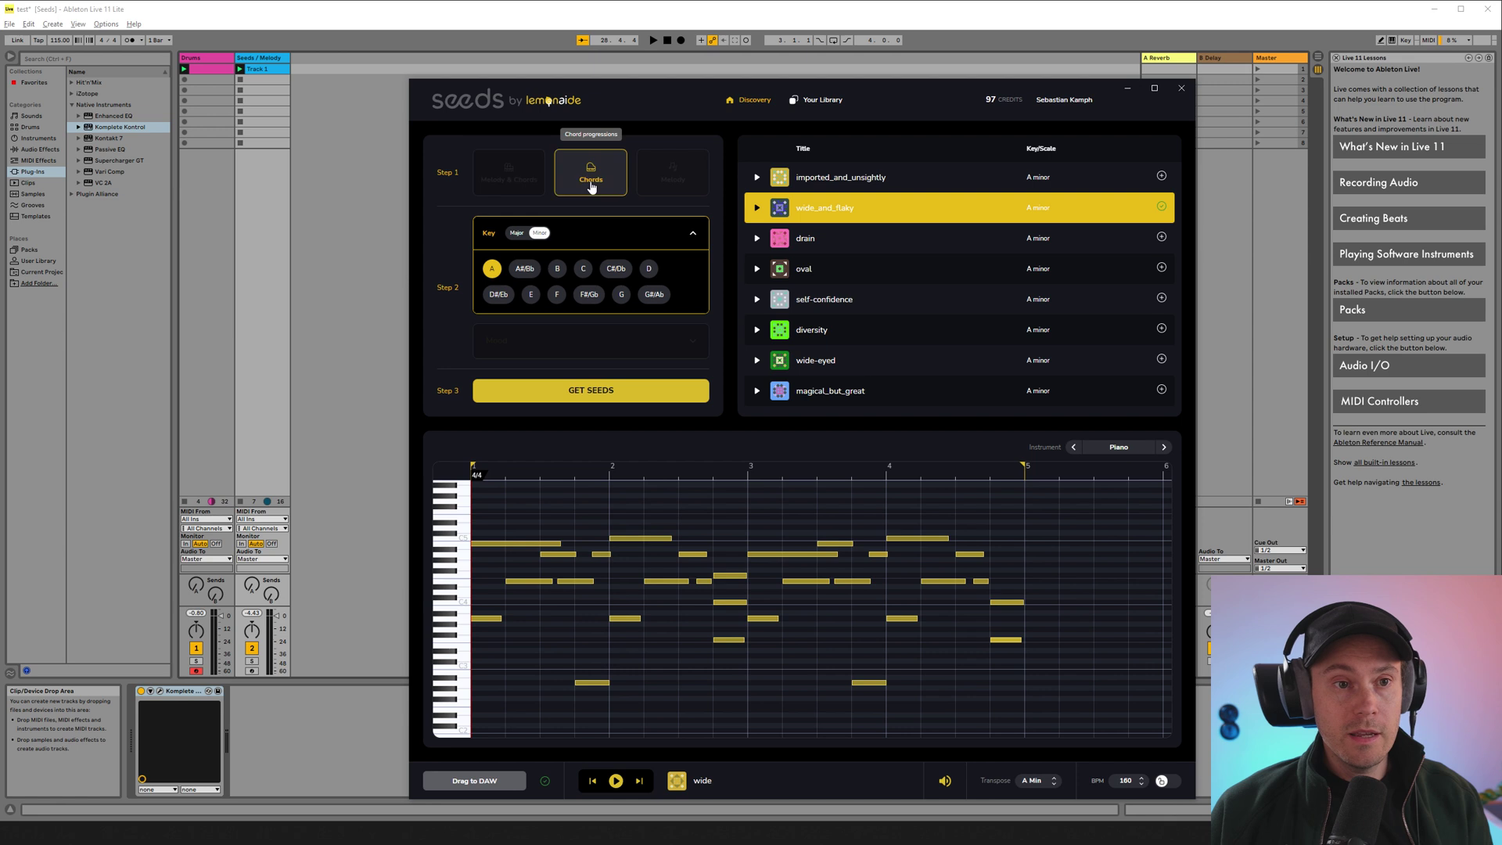
left_click(678, 186)
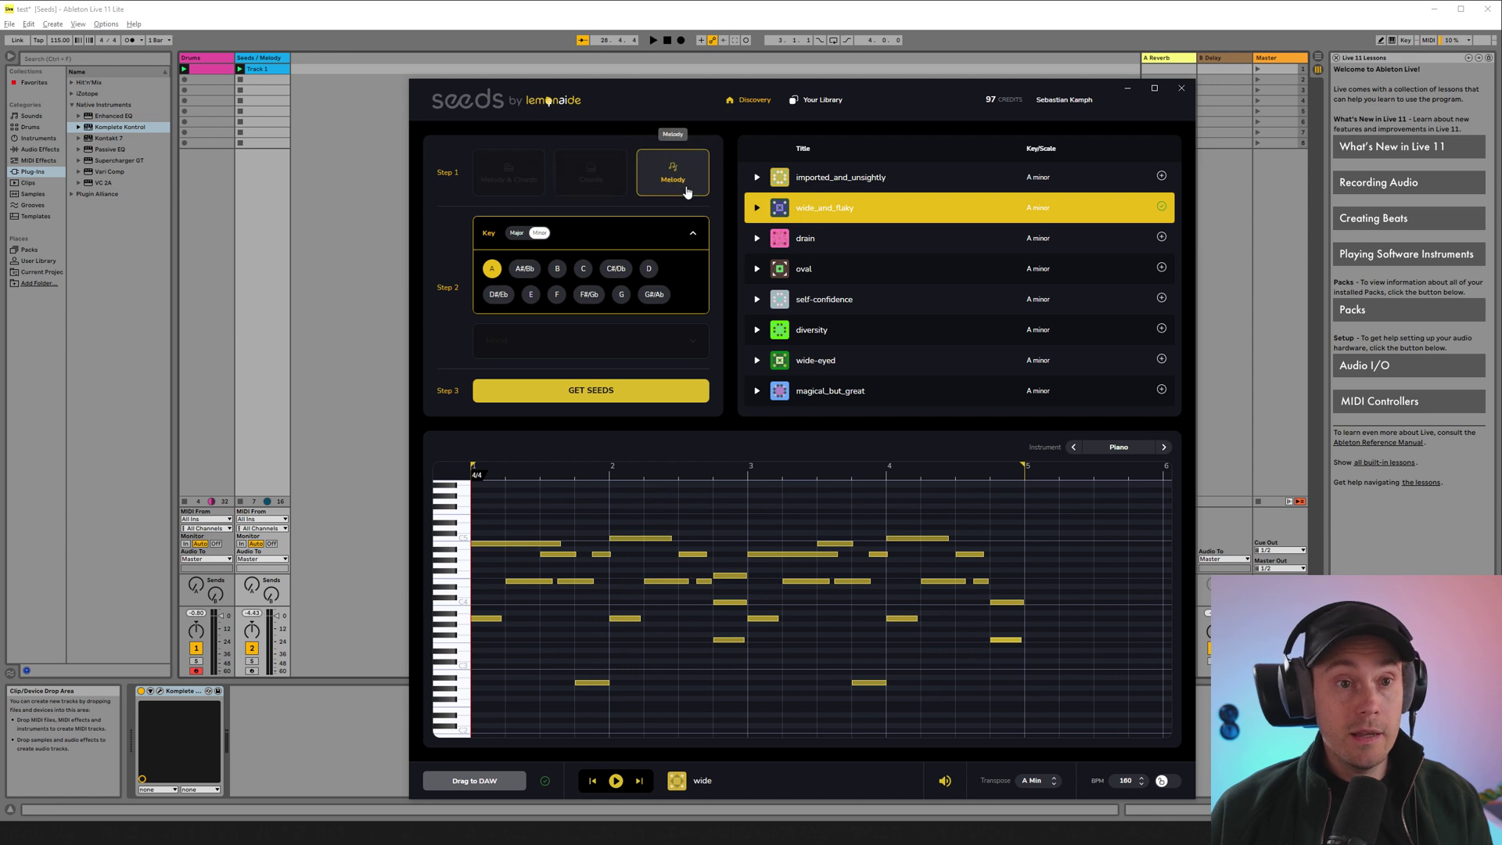
left_click(585, 177)
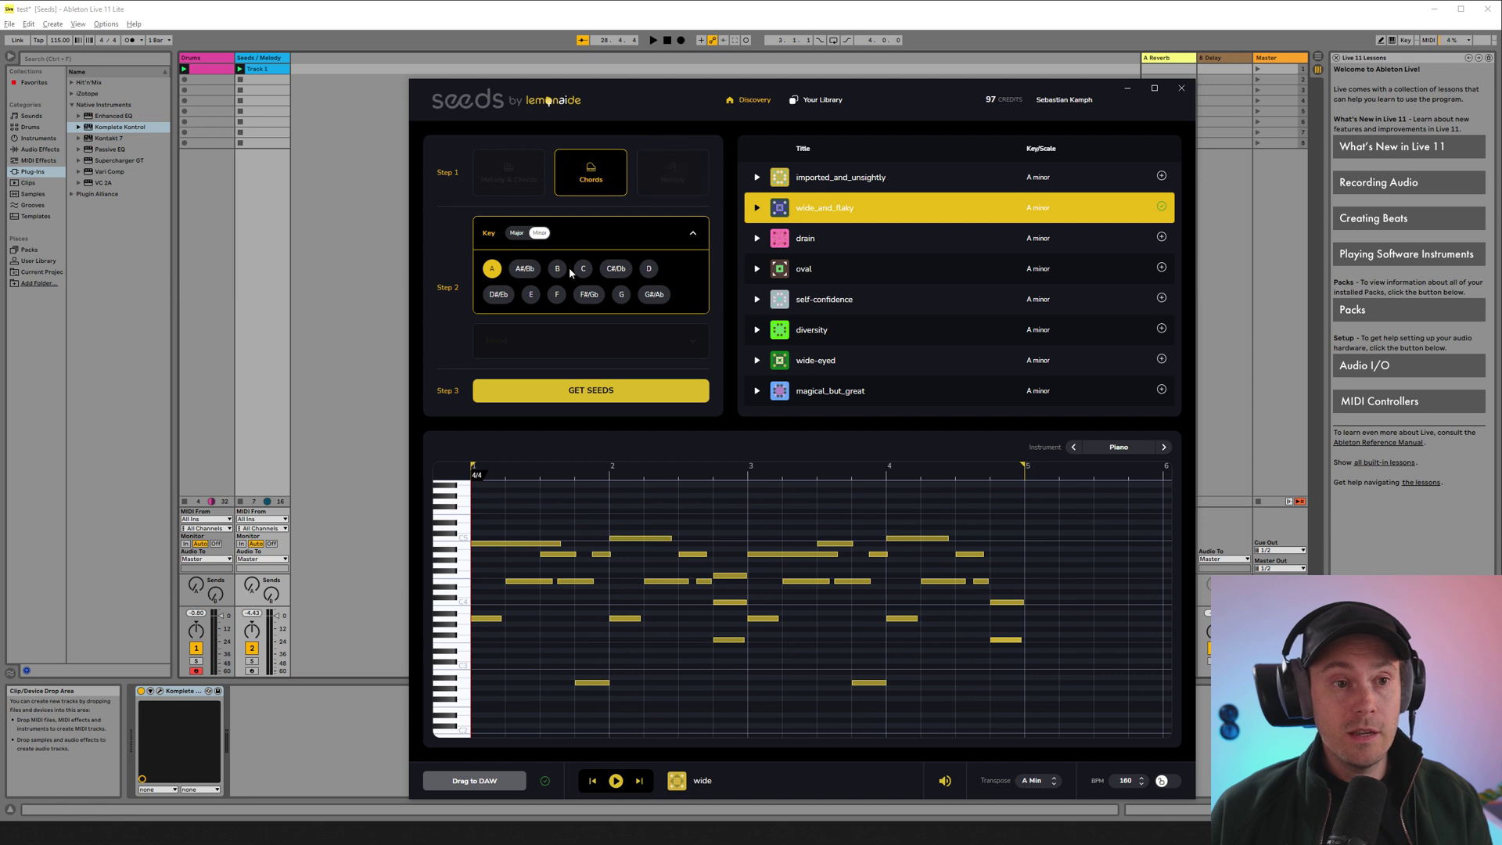
Set the key to C major, generate new seeds, dismiss the unsaved warning and play 'few'.
left_click(519, 234)
left_click(582, 269)
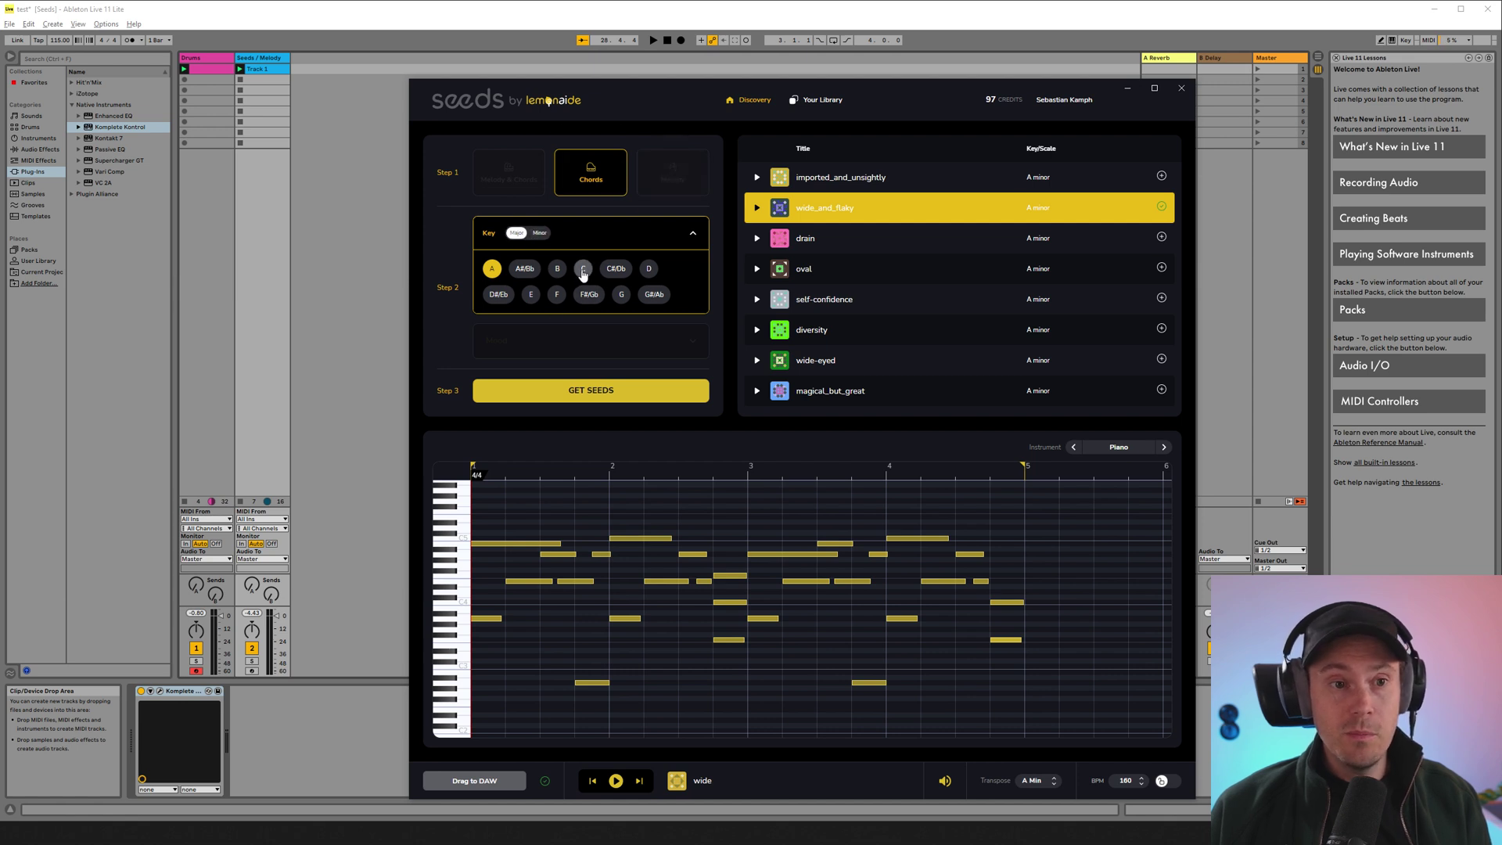
left_click(626, 392)
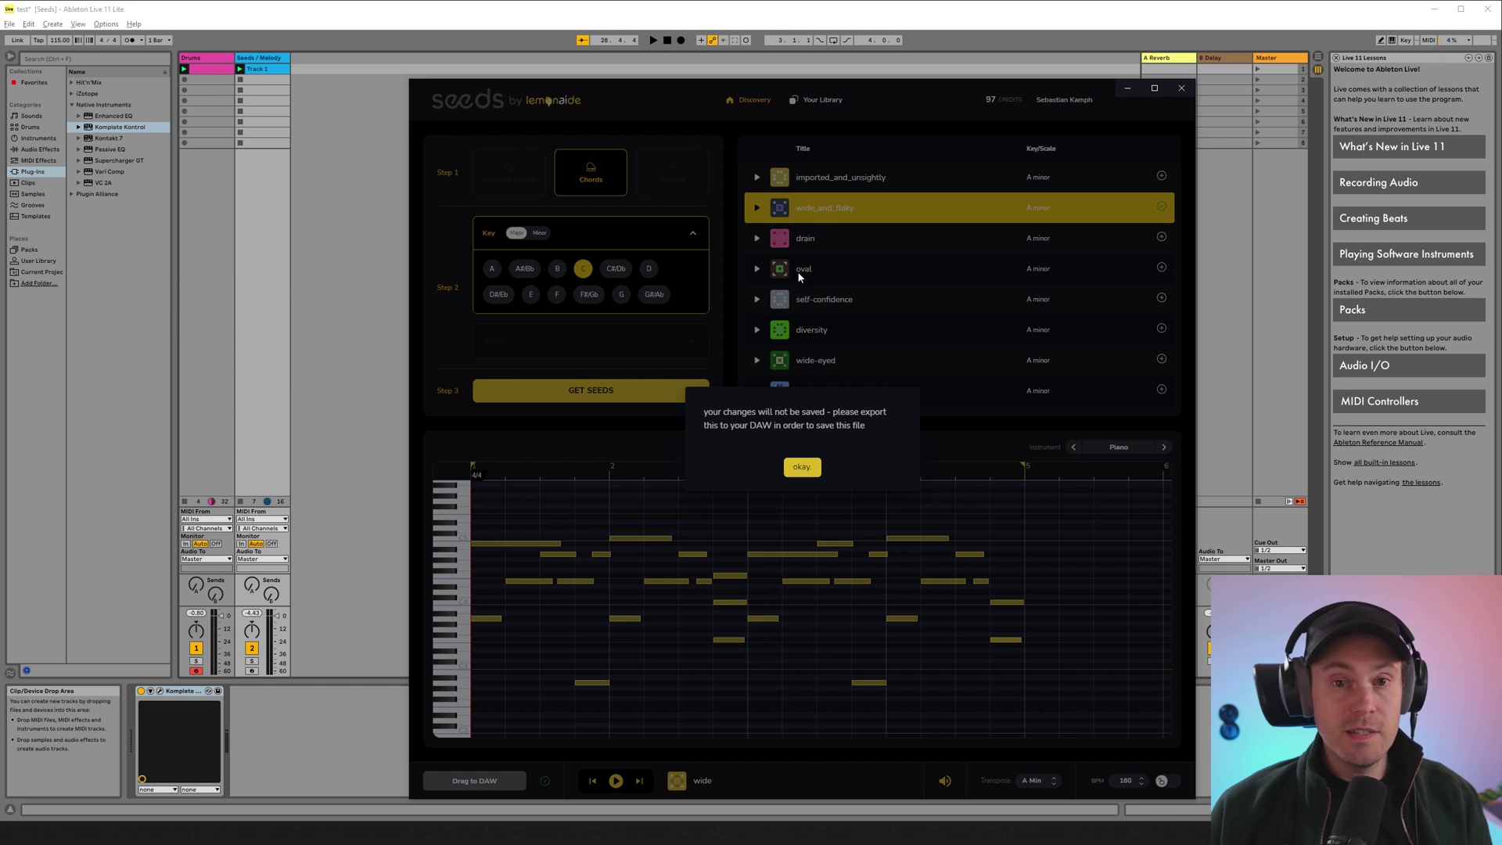
left_click(802, 466)
left_click(630, 395)
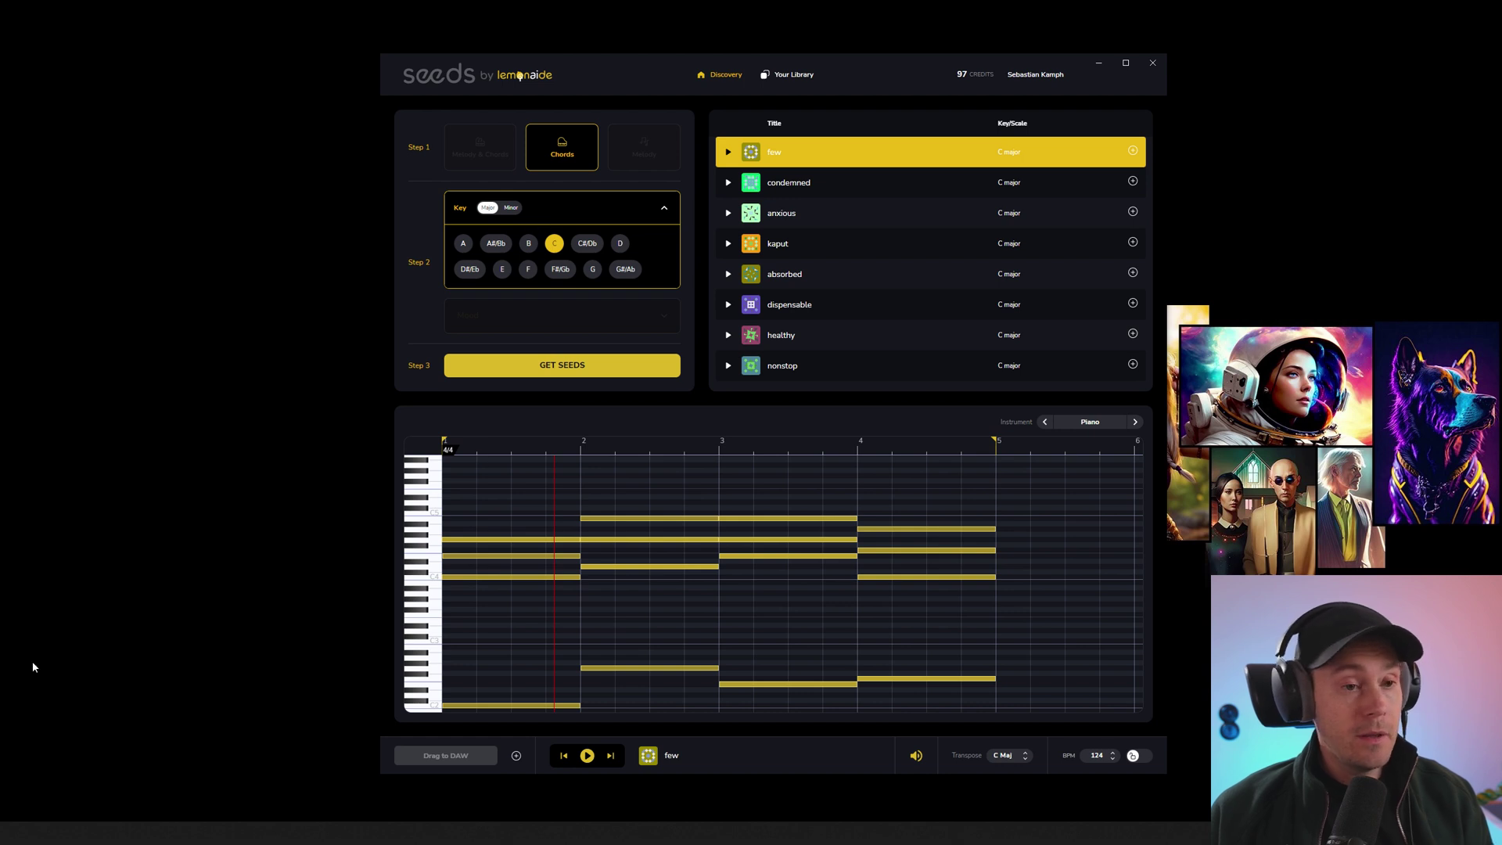
After checking the C pentatonic image search, replay the 'few' chord seed and stop it.
key("alt+Tab")
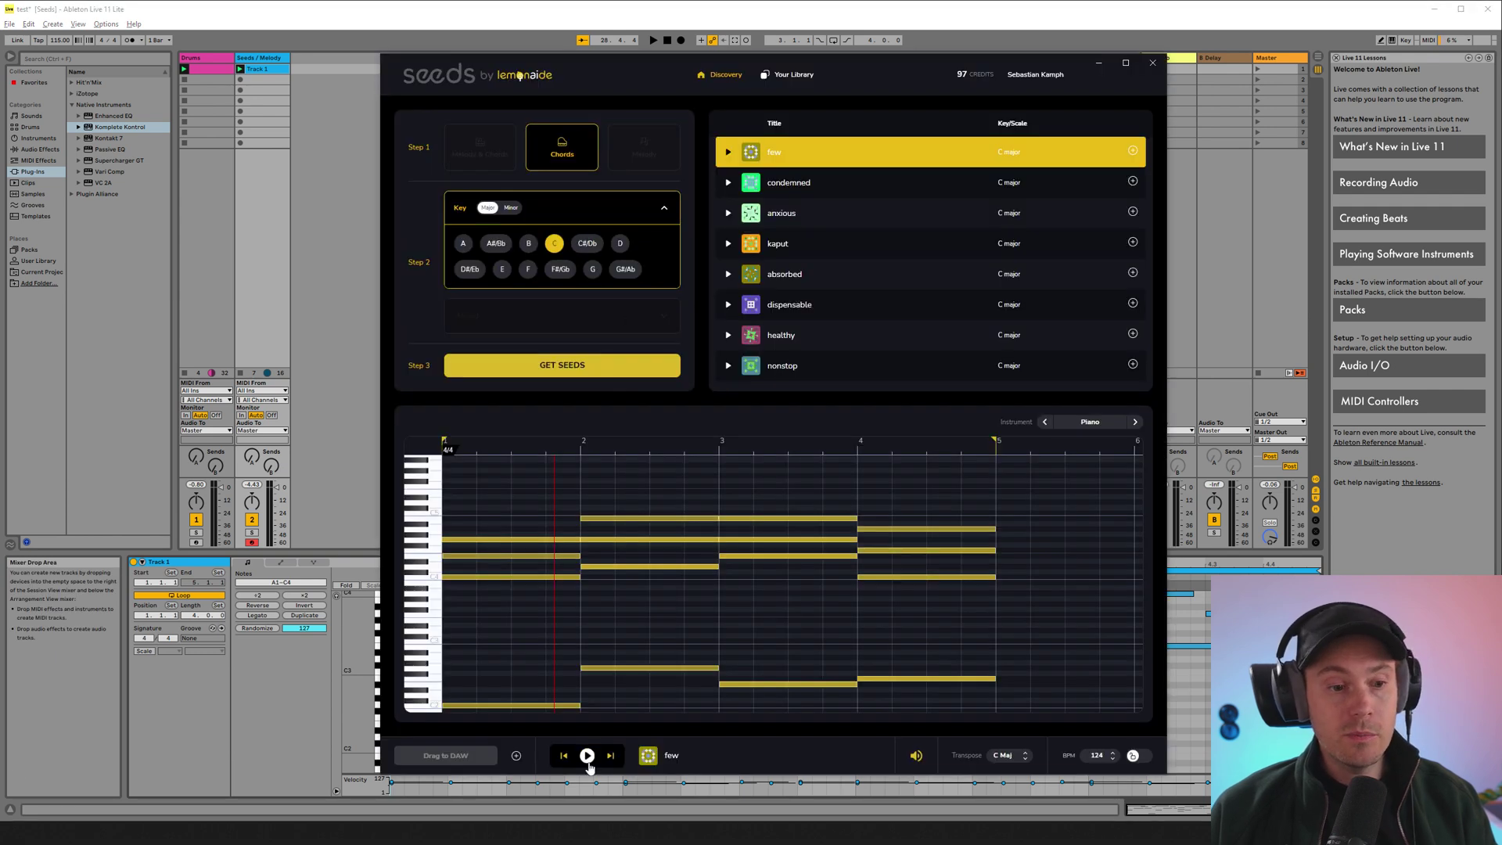
left_click(587, 754)
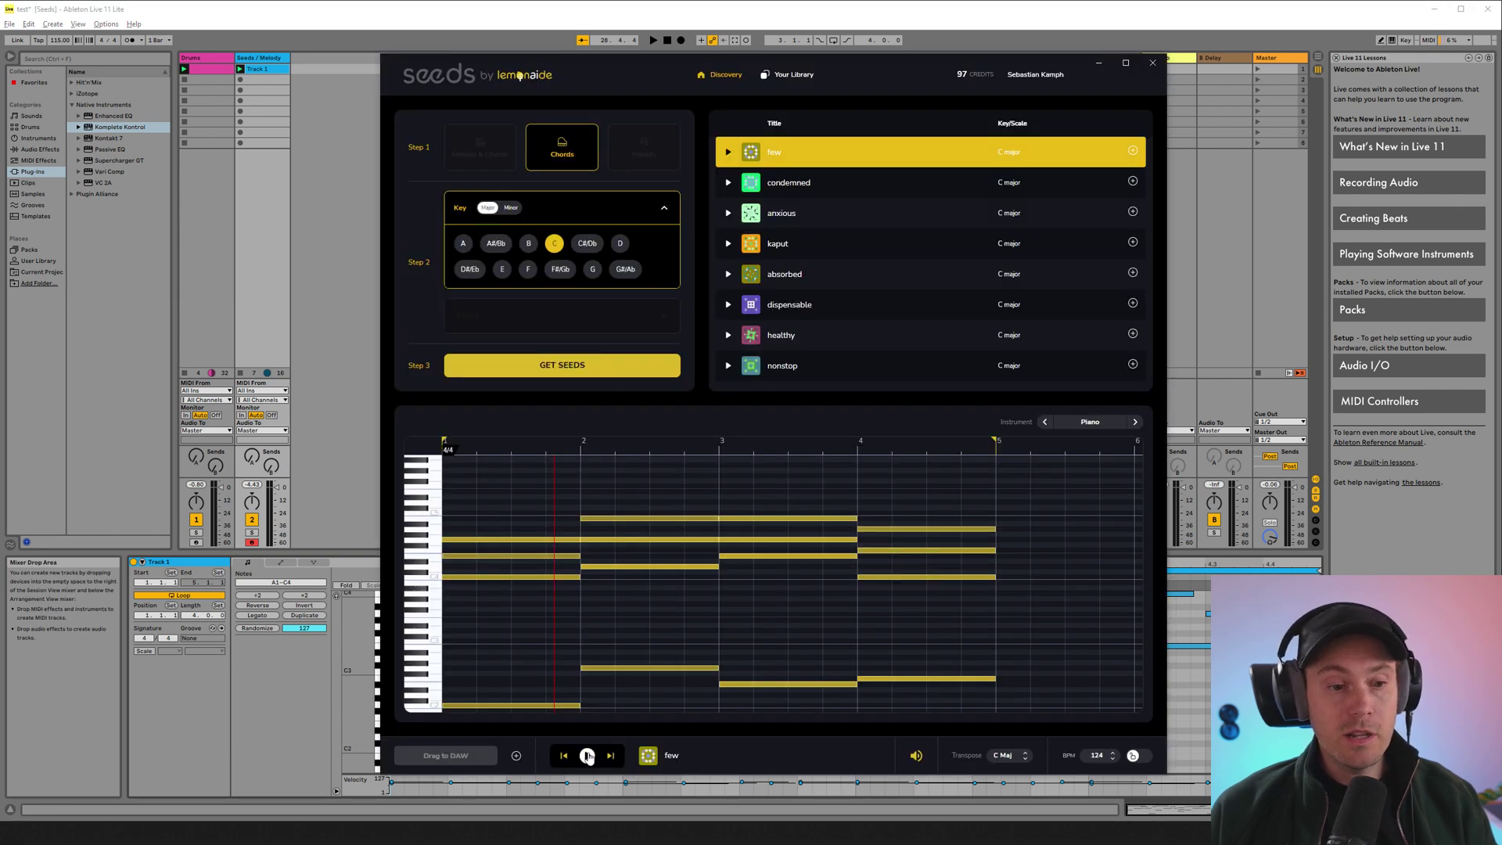
left_click(587, 754)
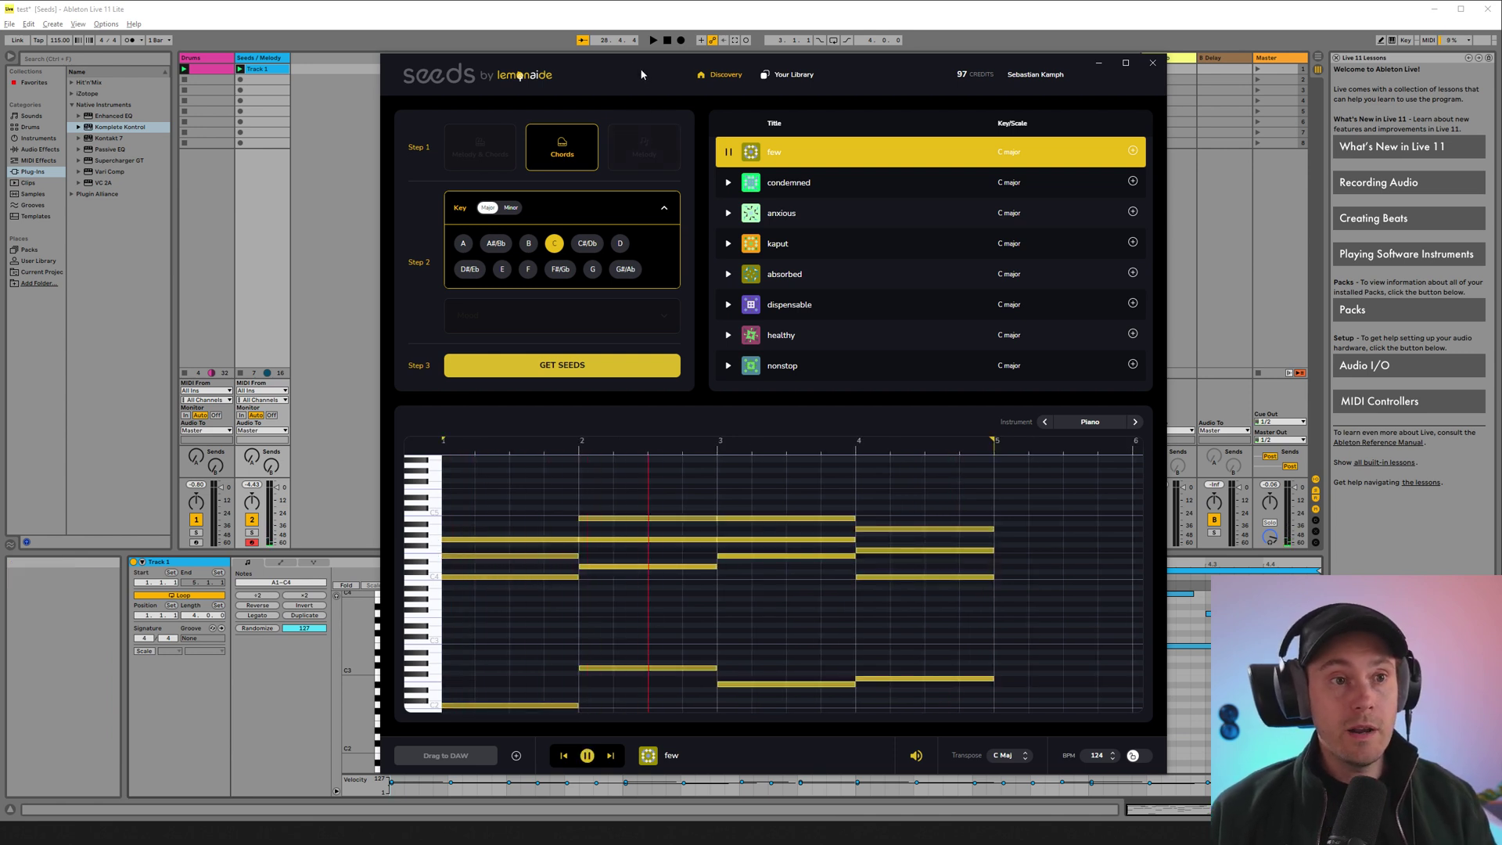
key("space")
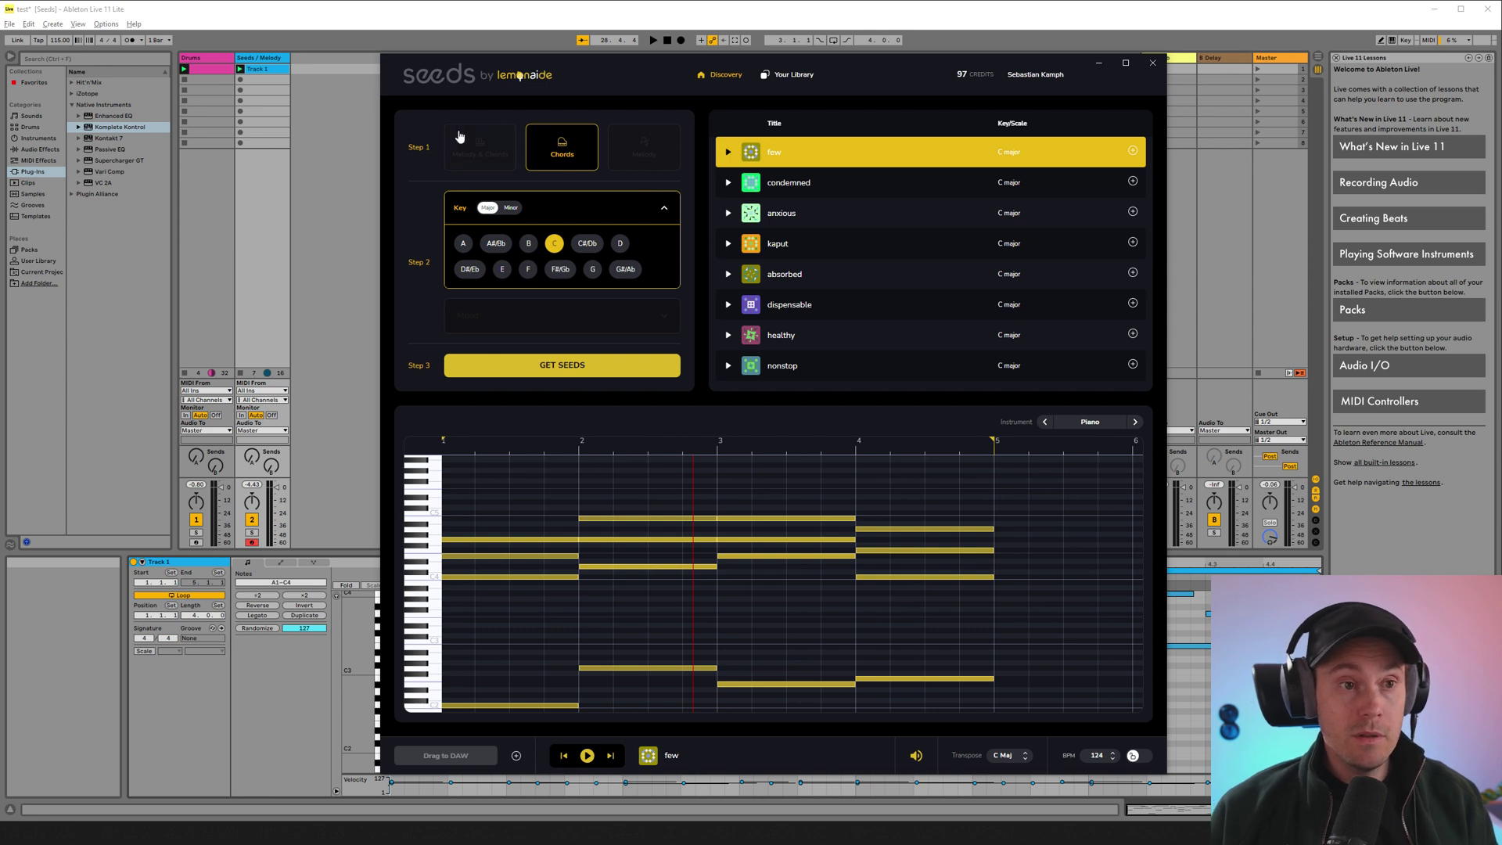
Generate a fresh batch of melody-and-chords seeds, confirming the replacement warning.
left_click(484, 157)
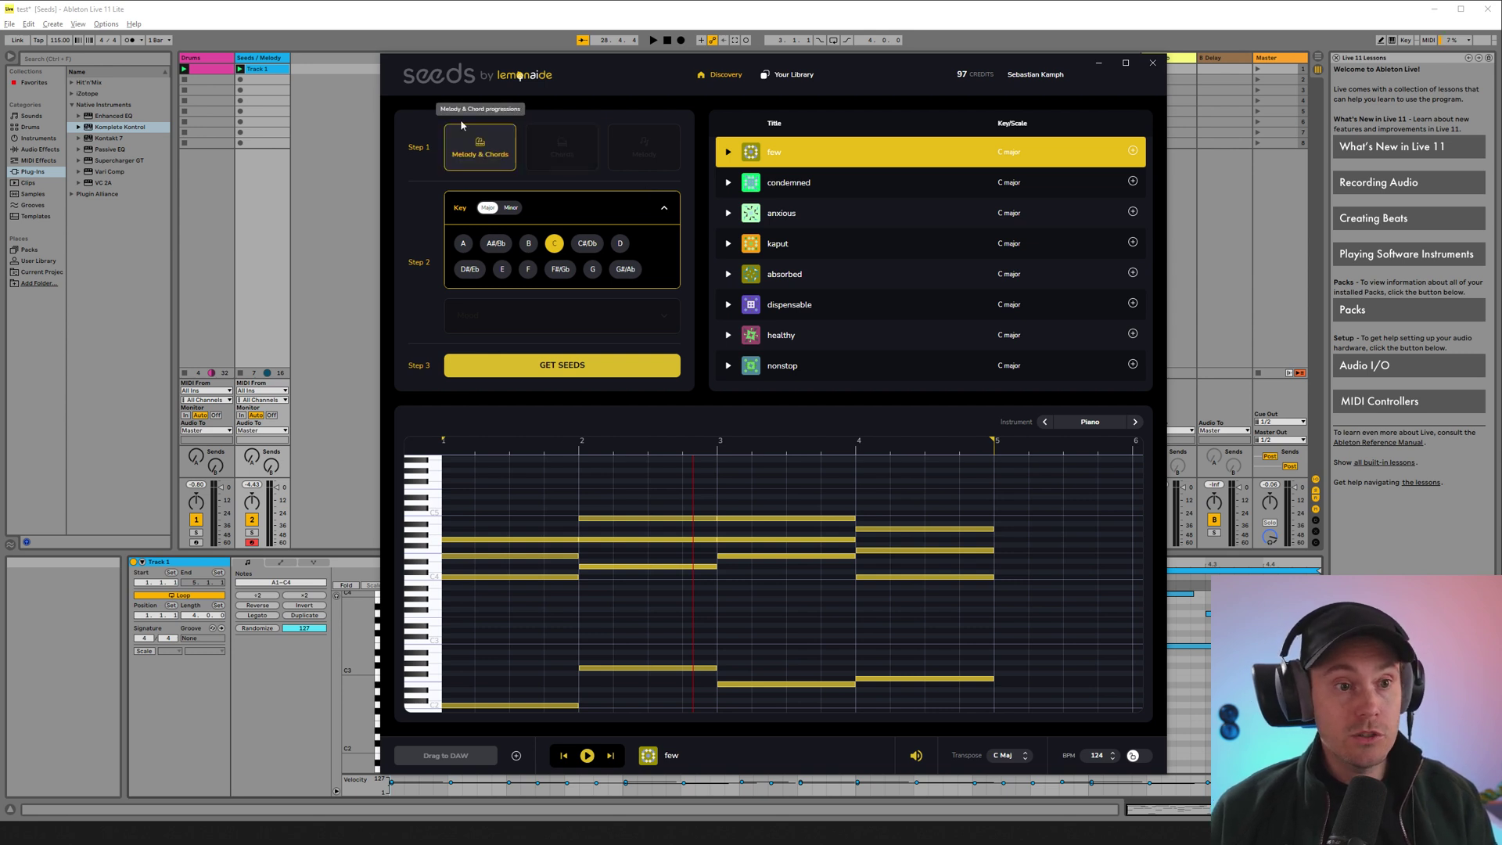
left_click(598, 365)
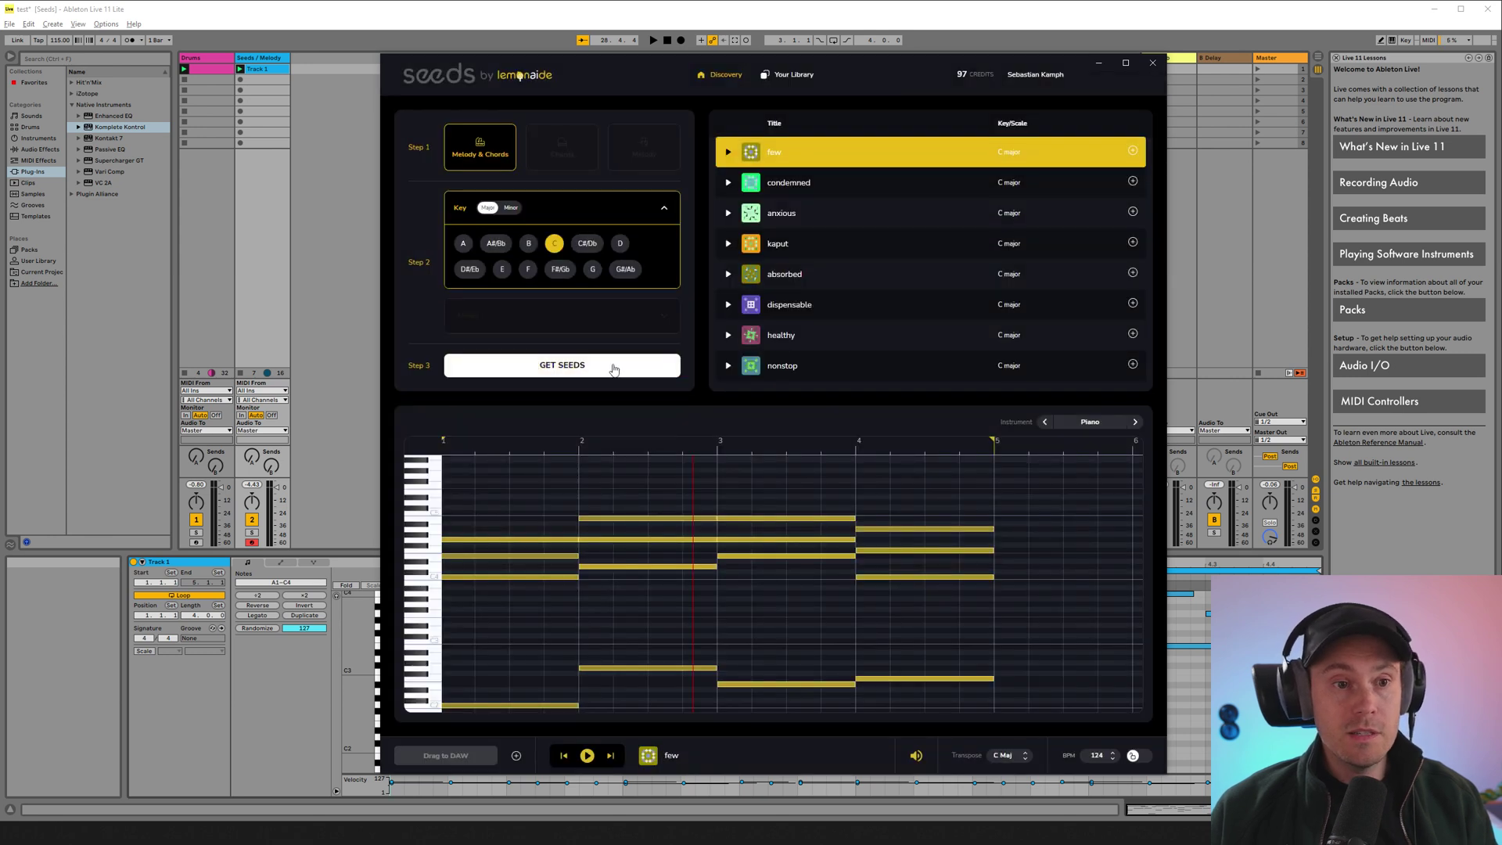
left_click(610, 365)
Preview the yielding, chivalrous and innocence seeds, then add innocence to Your Library.
left_click(728, 154)
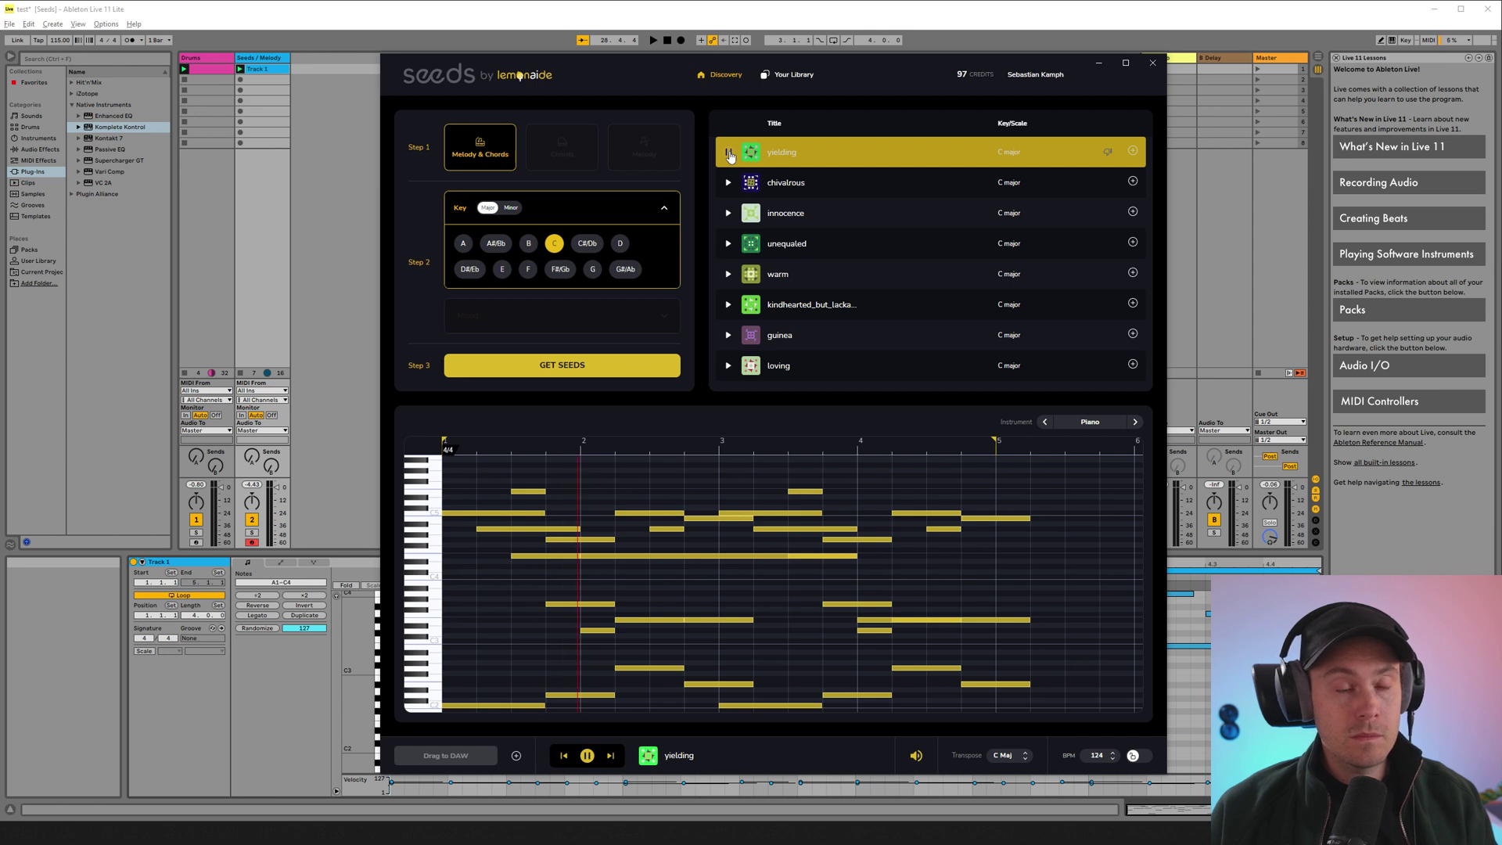
left_click(728, 183)
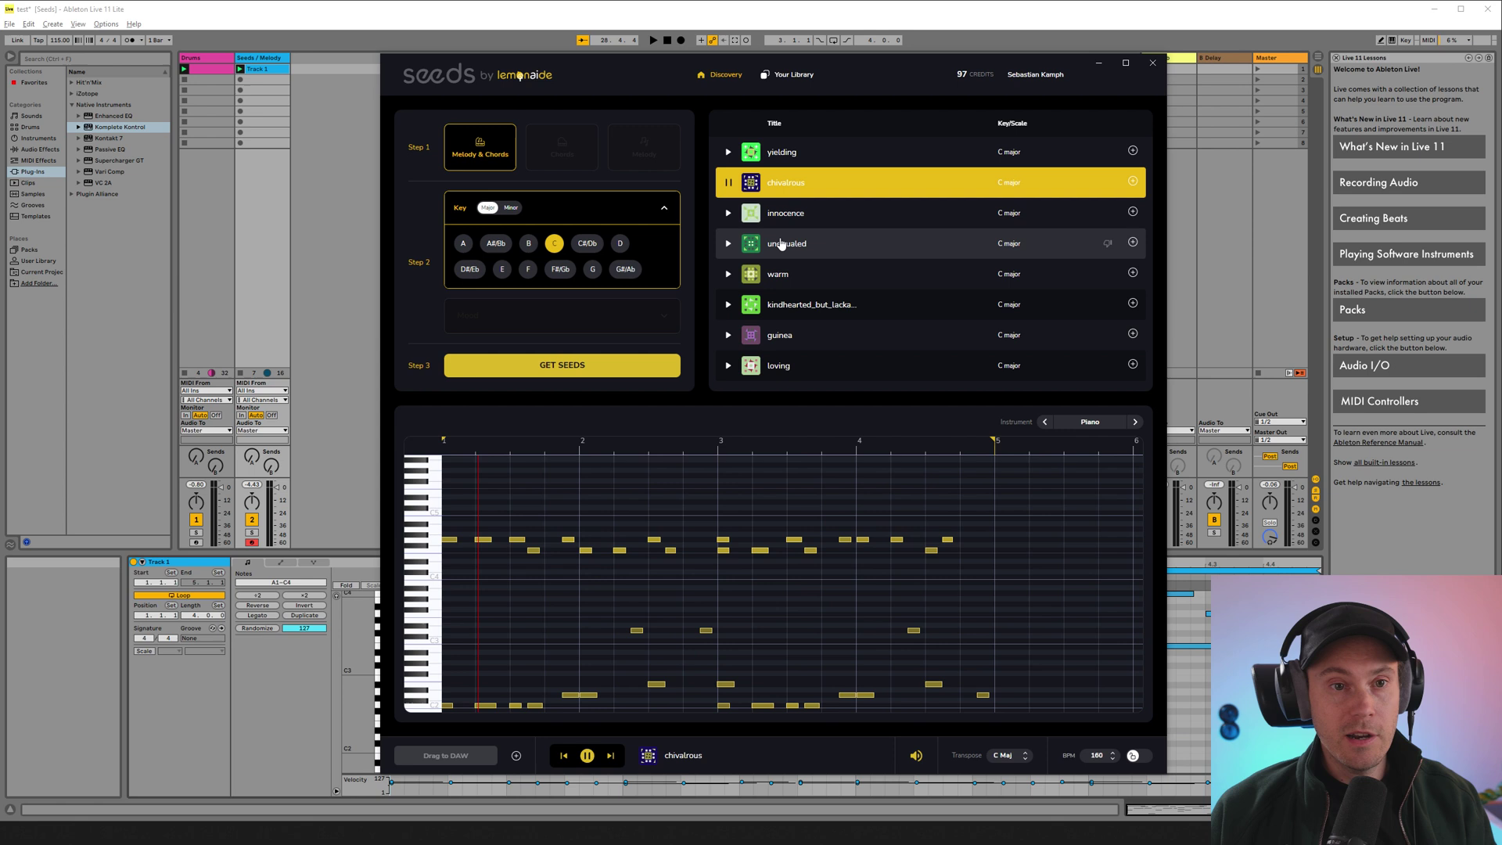
left_click(728, 213)
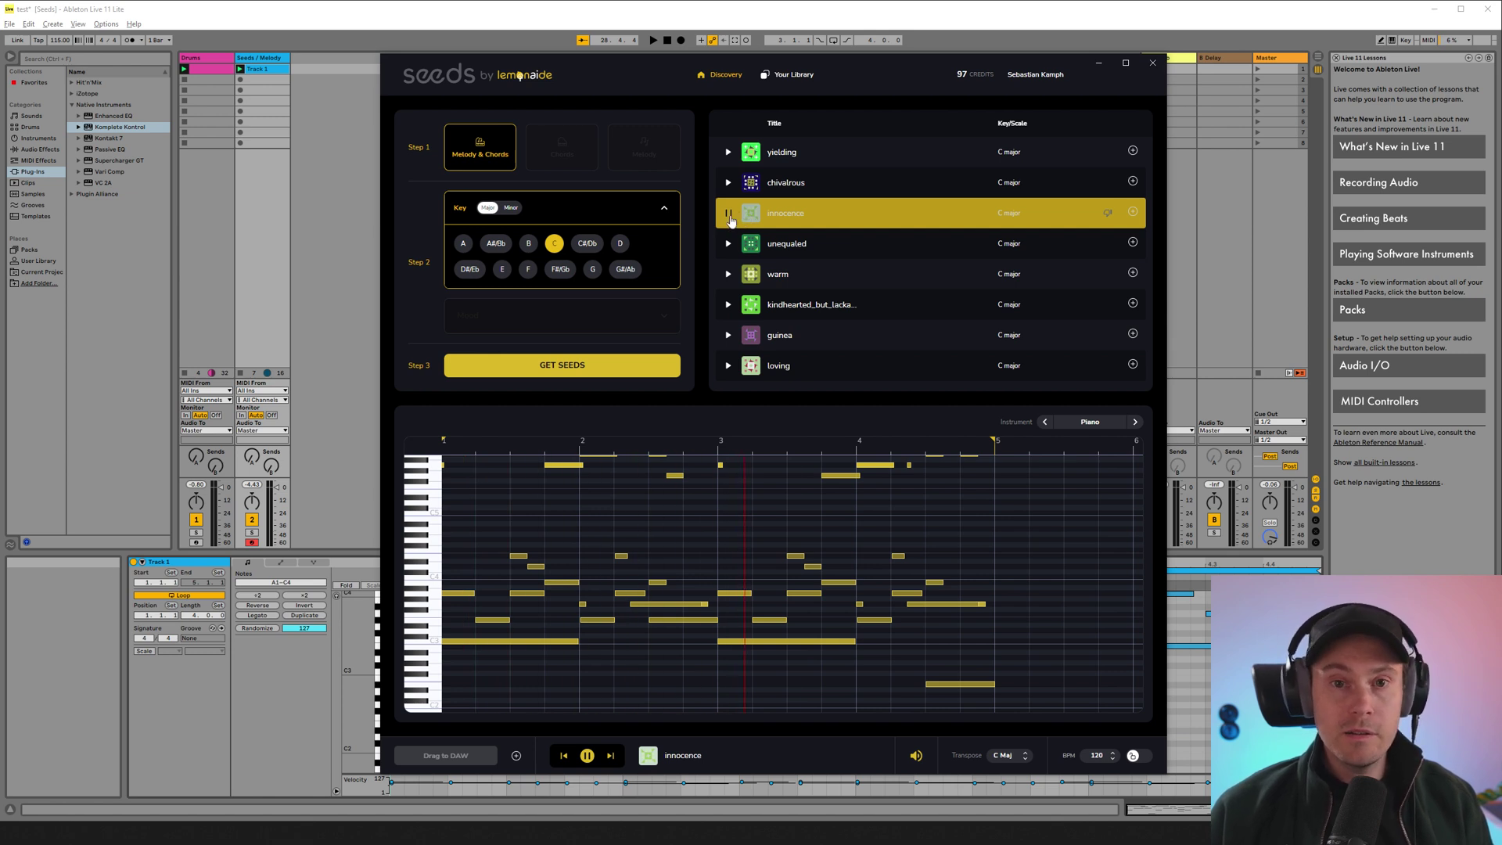
left_click(730, 220)
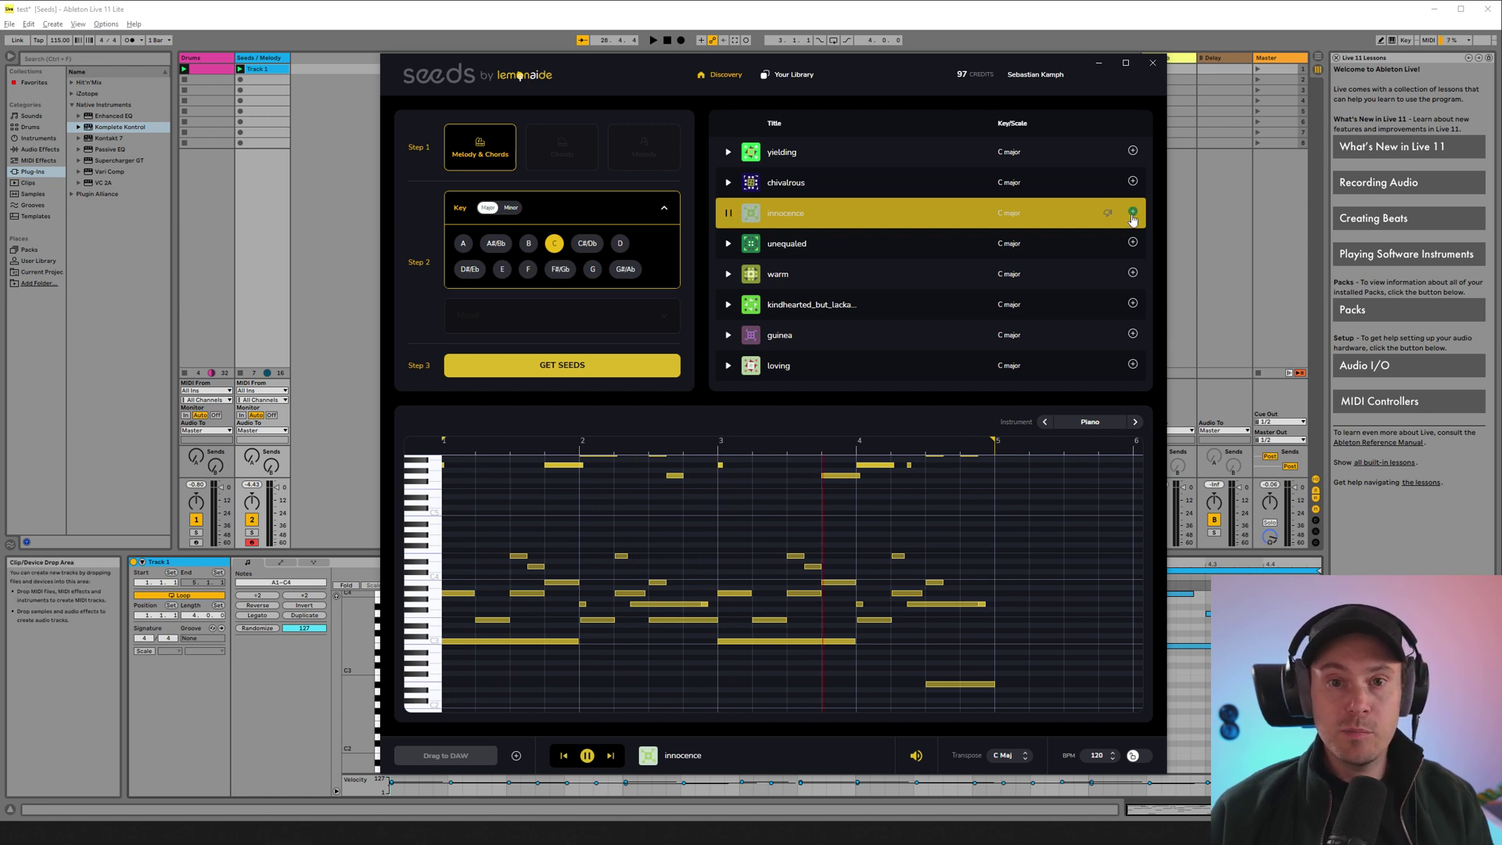
Show Your Library and duplicate the Seeds / Melody track into a third track.
left_click(795, 76)
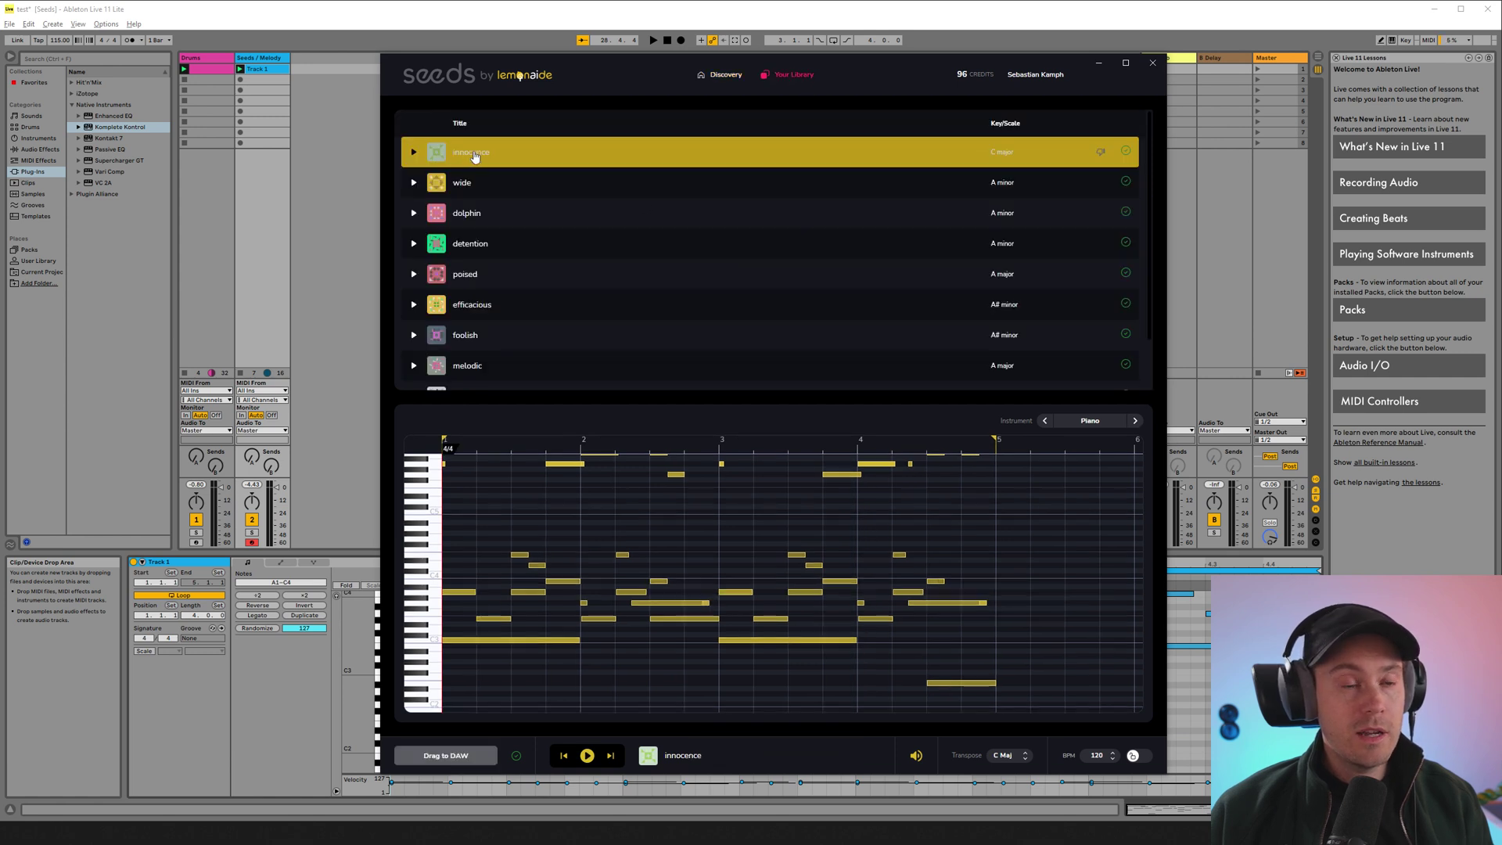
right_click(270, 59)
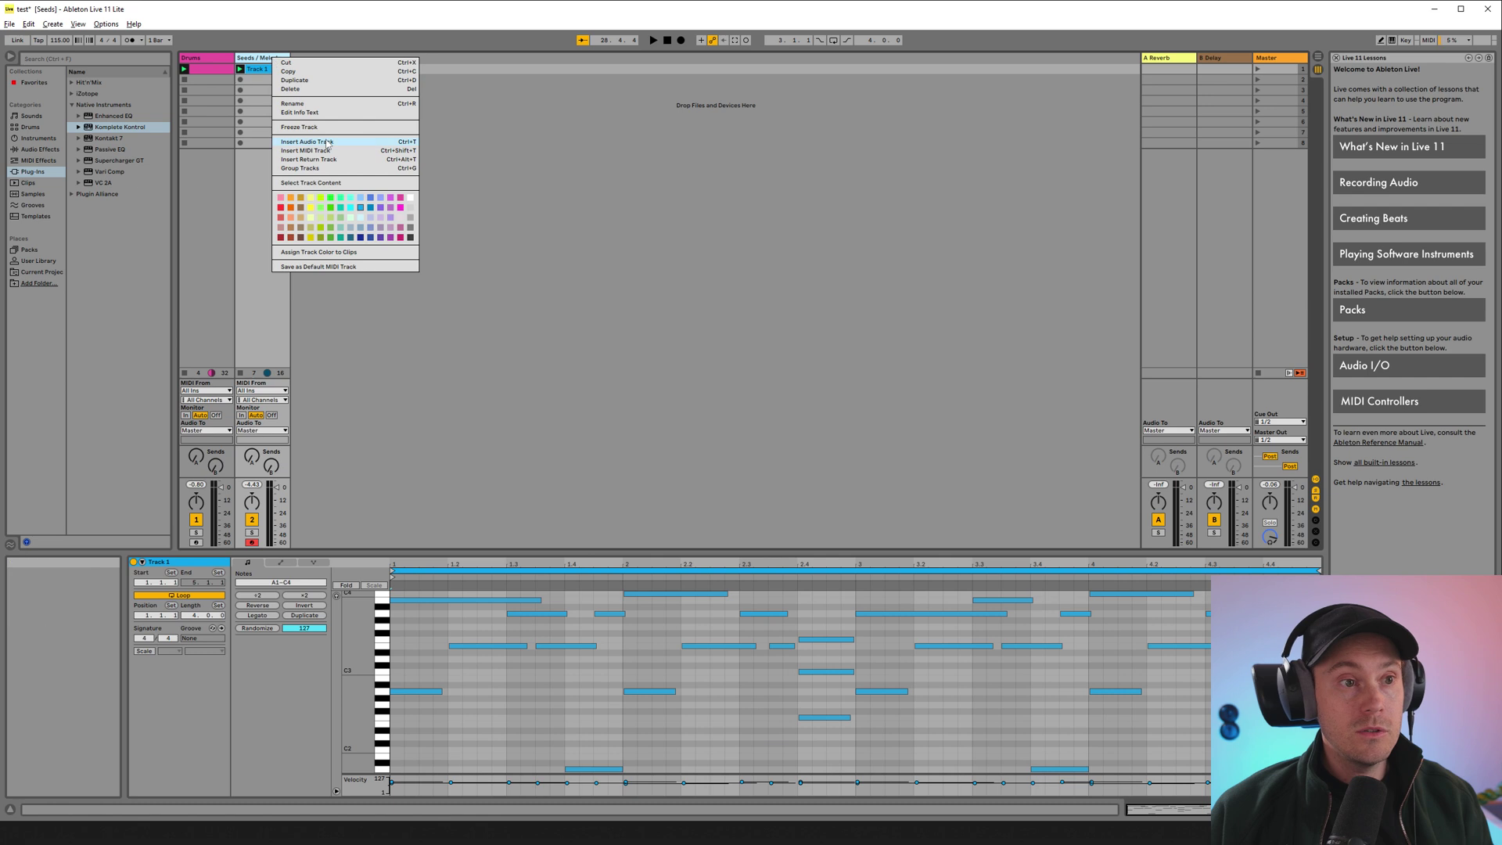
key("ctrl+d")
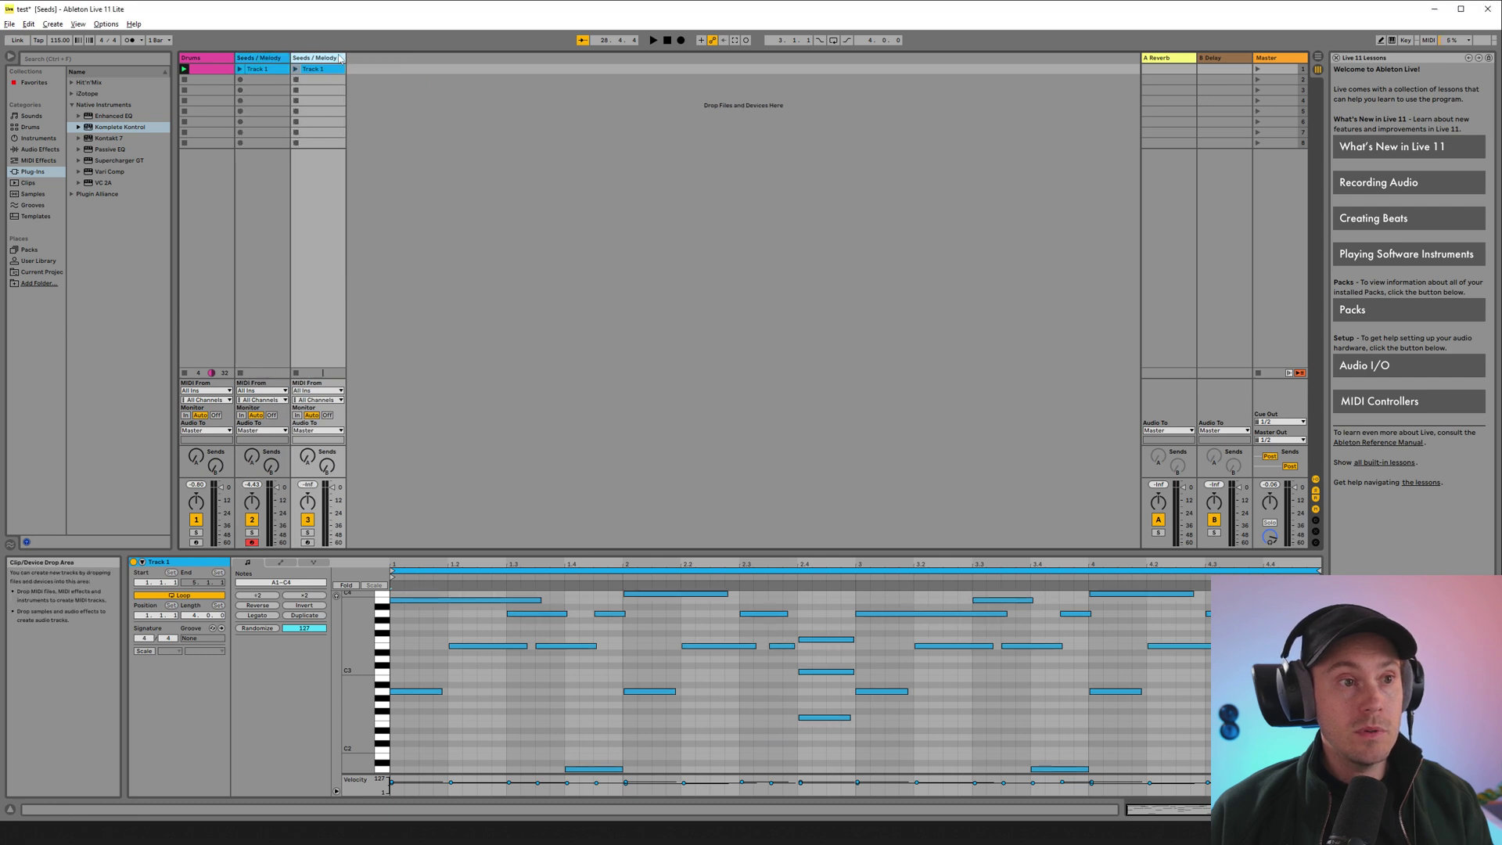
left_click(391, 90)
key("alt+Tab")
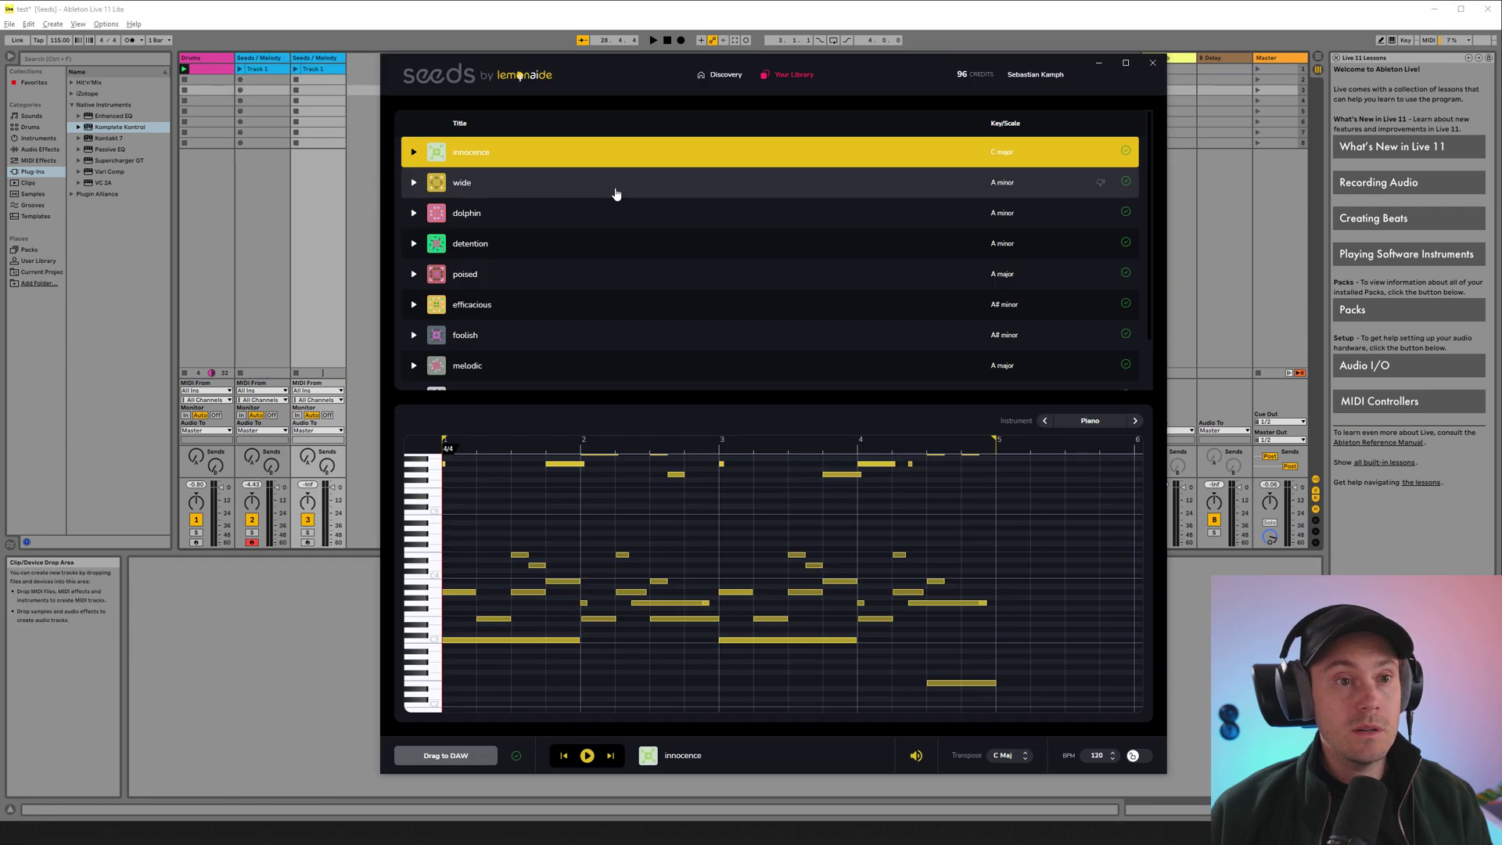
left_click(318, 72)
Launch the new melody clip with a 4-bar loop, playing from the beginning.
left_click(297, 70)
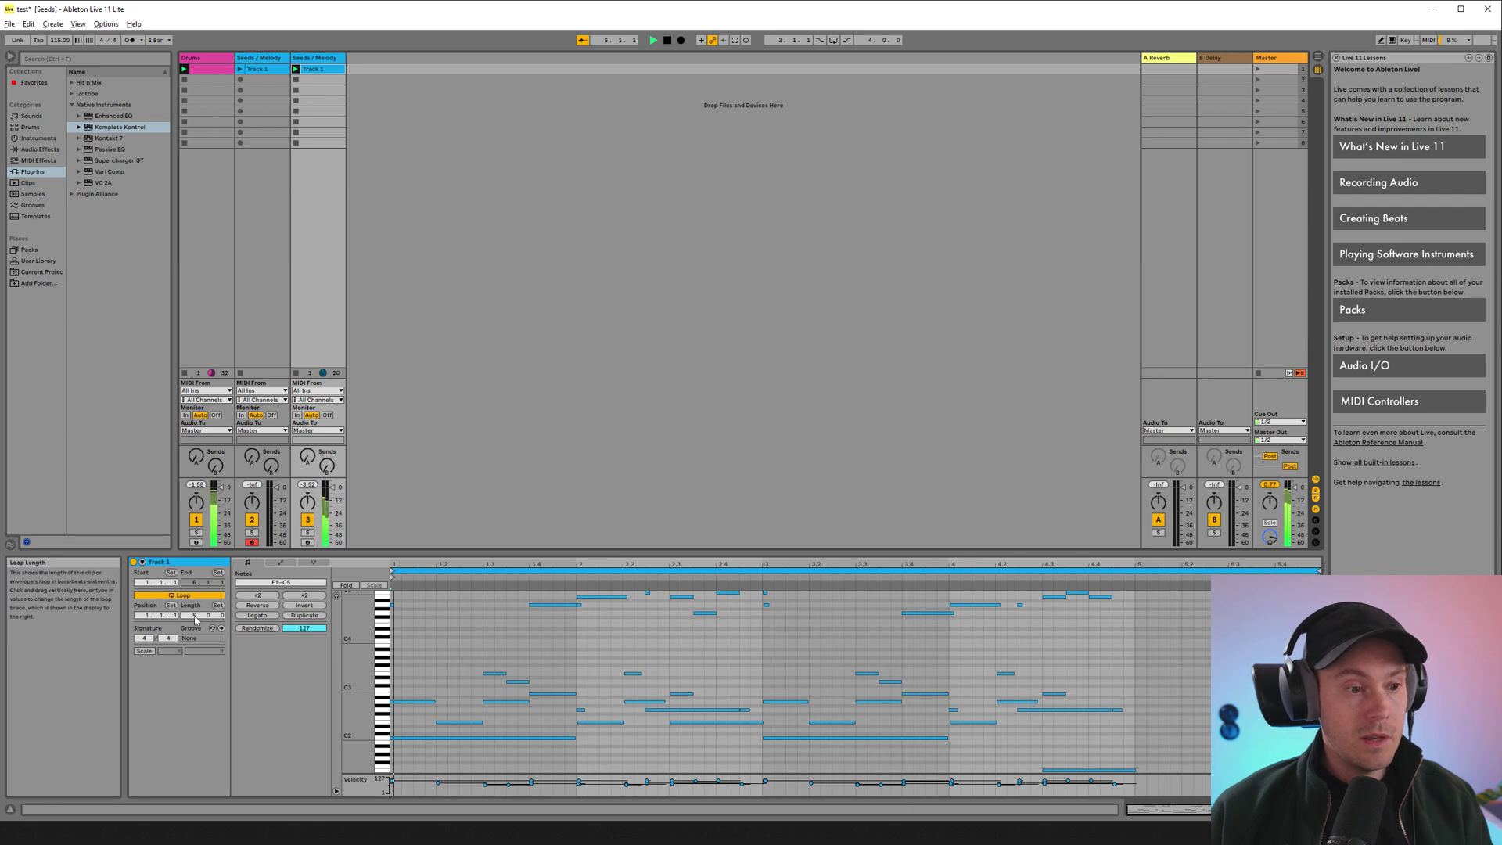
left_click_drag(195, 615, 195, 626)
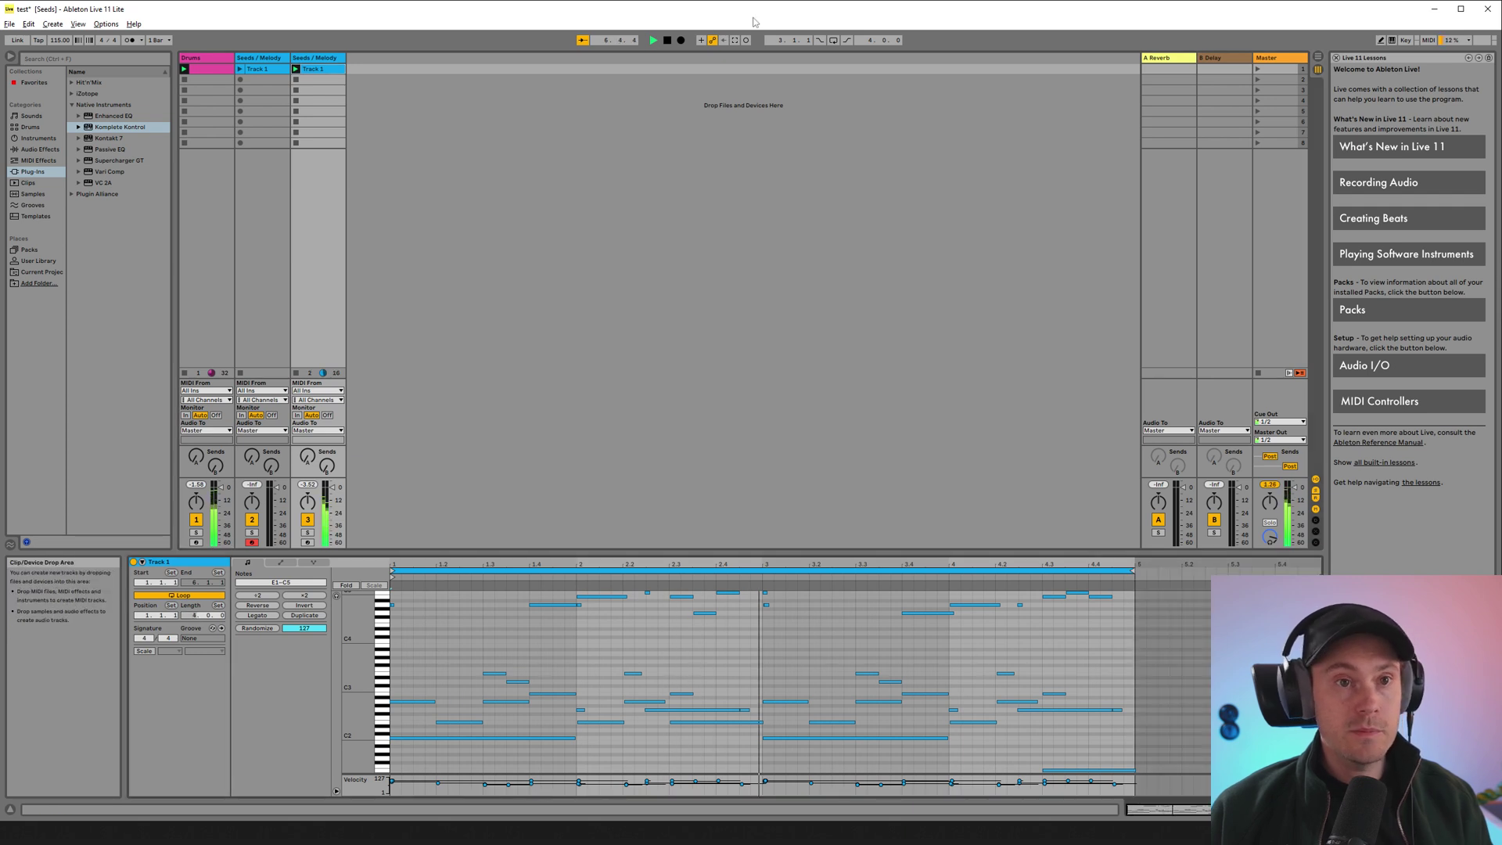
left_click(653, 42)
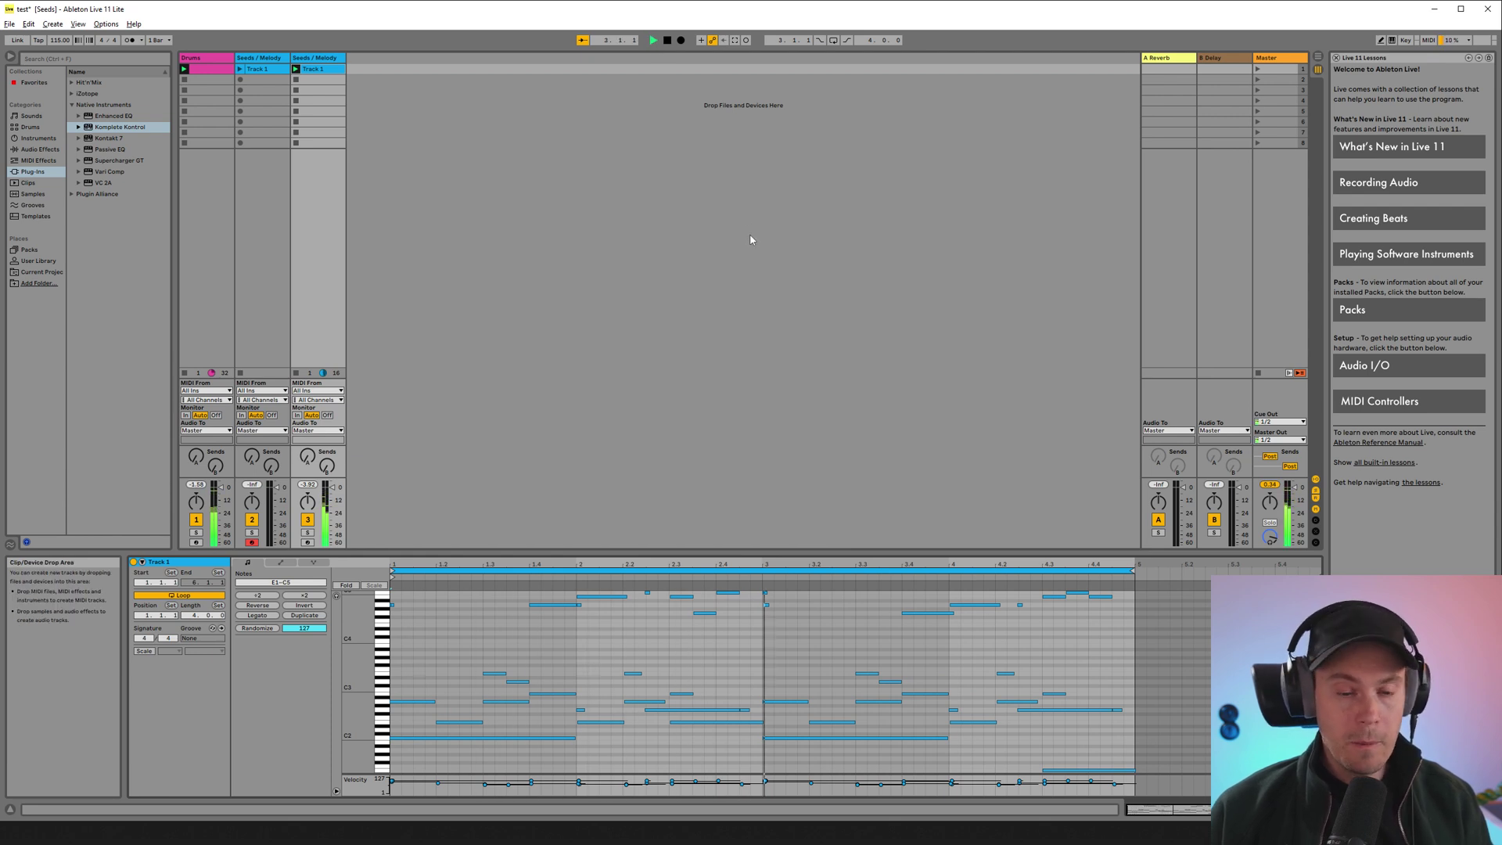
Audition Ignition Keys presets Downward Spiral, Drifter and Easy, settling on Europa.
double_click(315, 61)
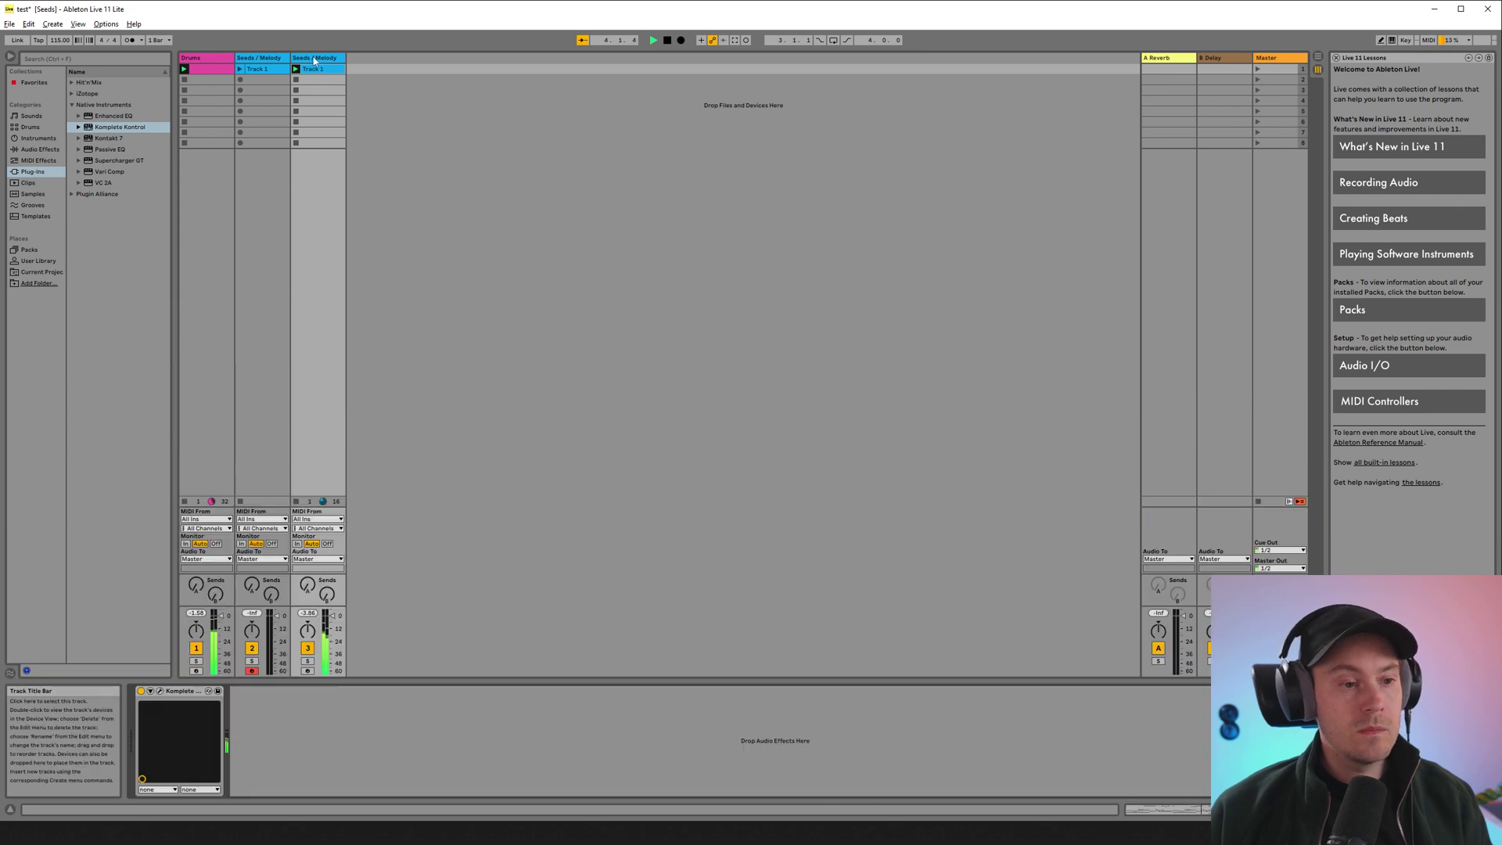
left_click(161, 691)
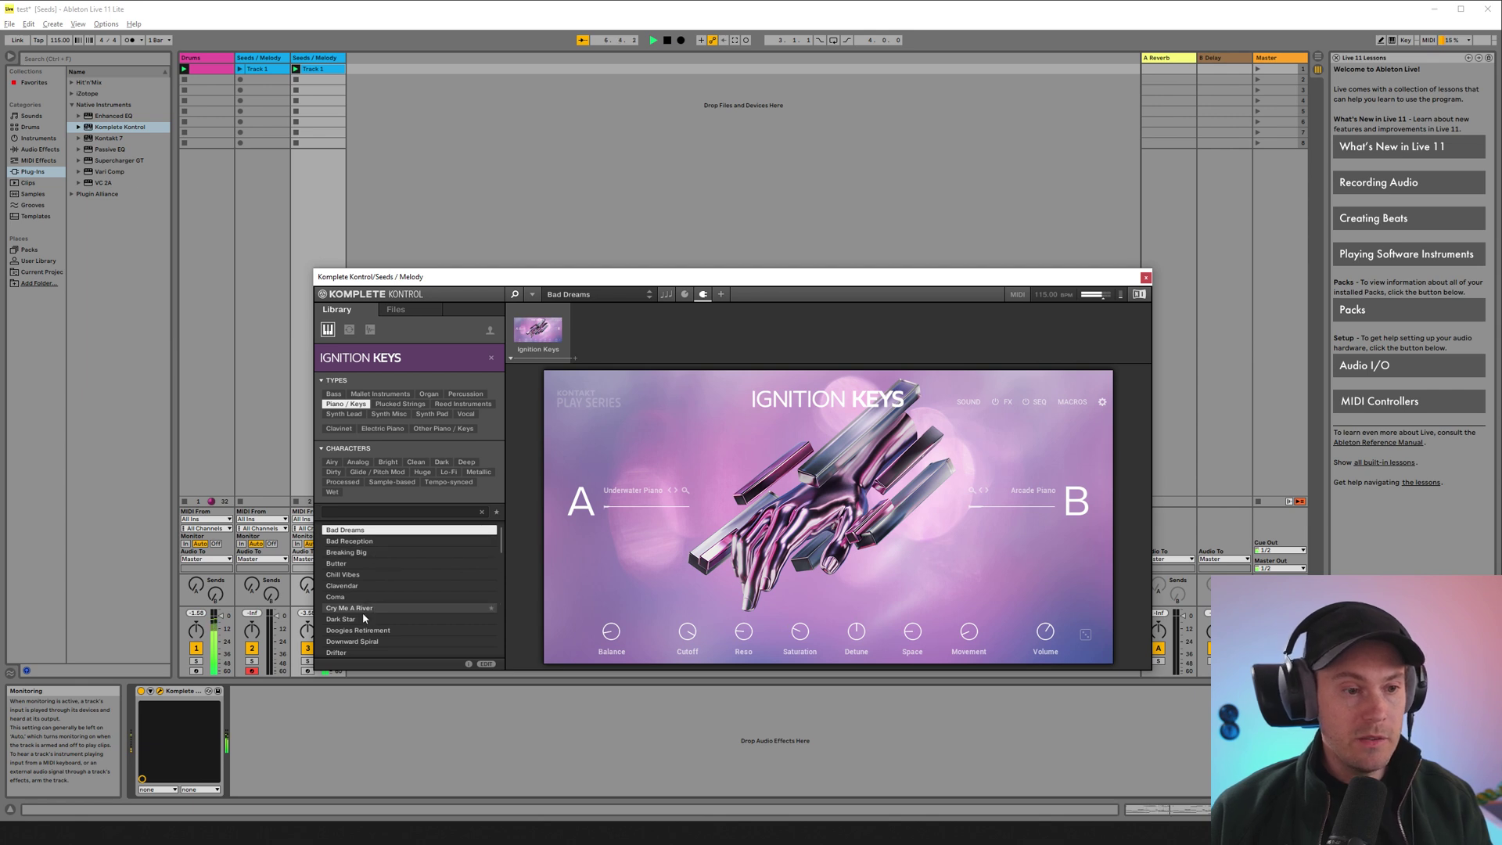
left_click(366, 640)
scroll(367, 590, "down", 2)
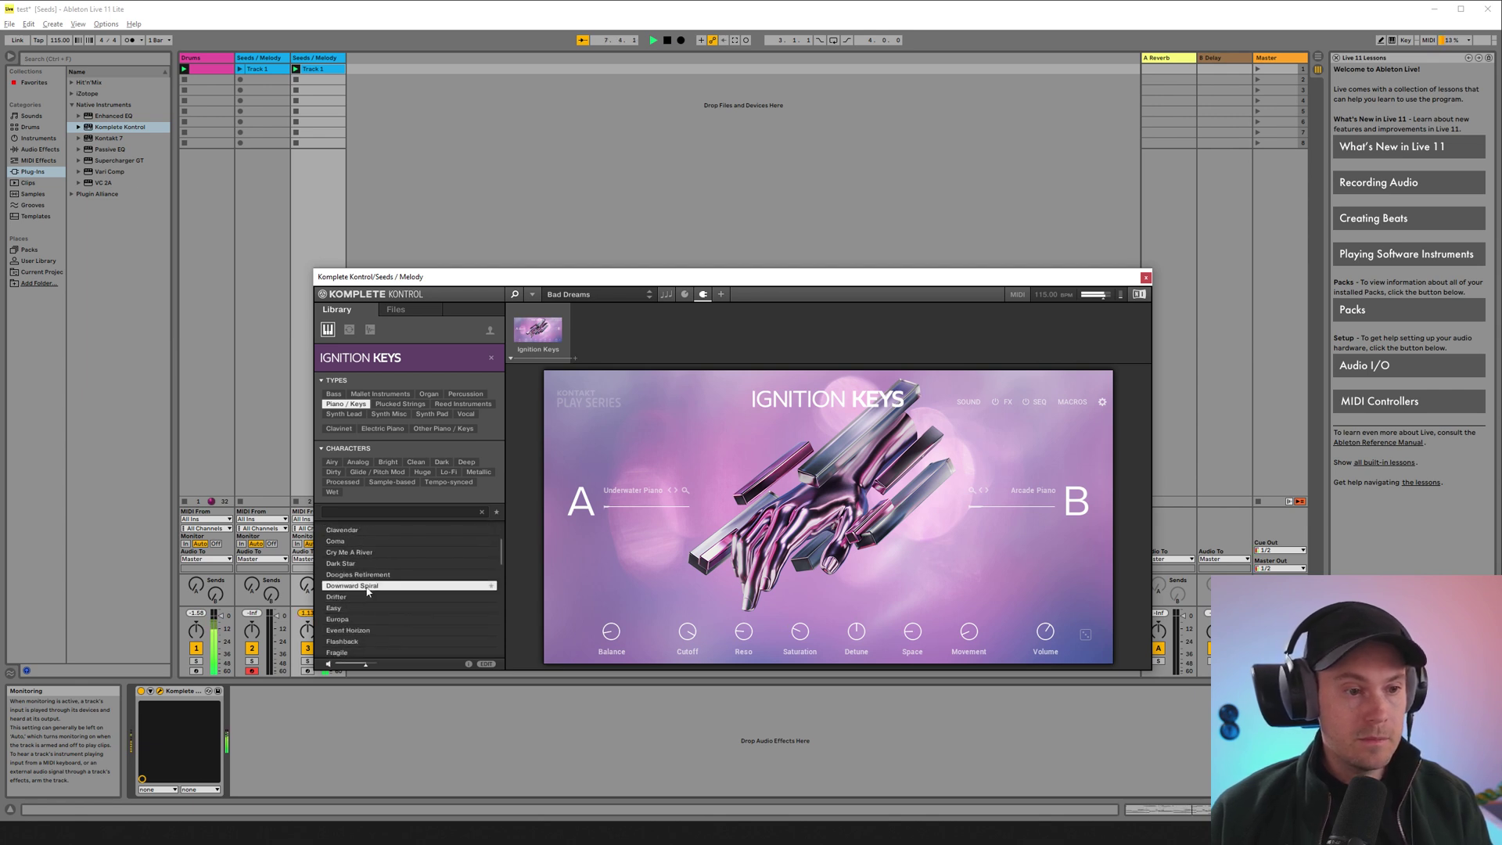
left_click(367, 597)
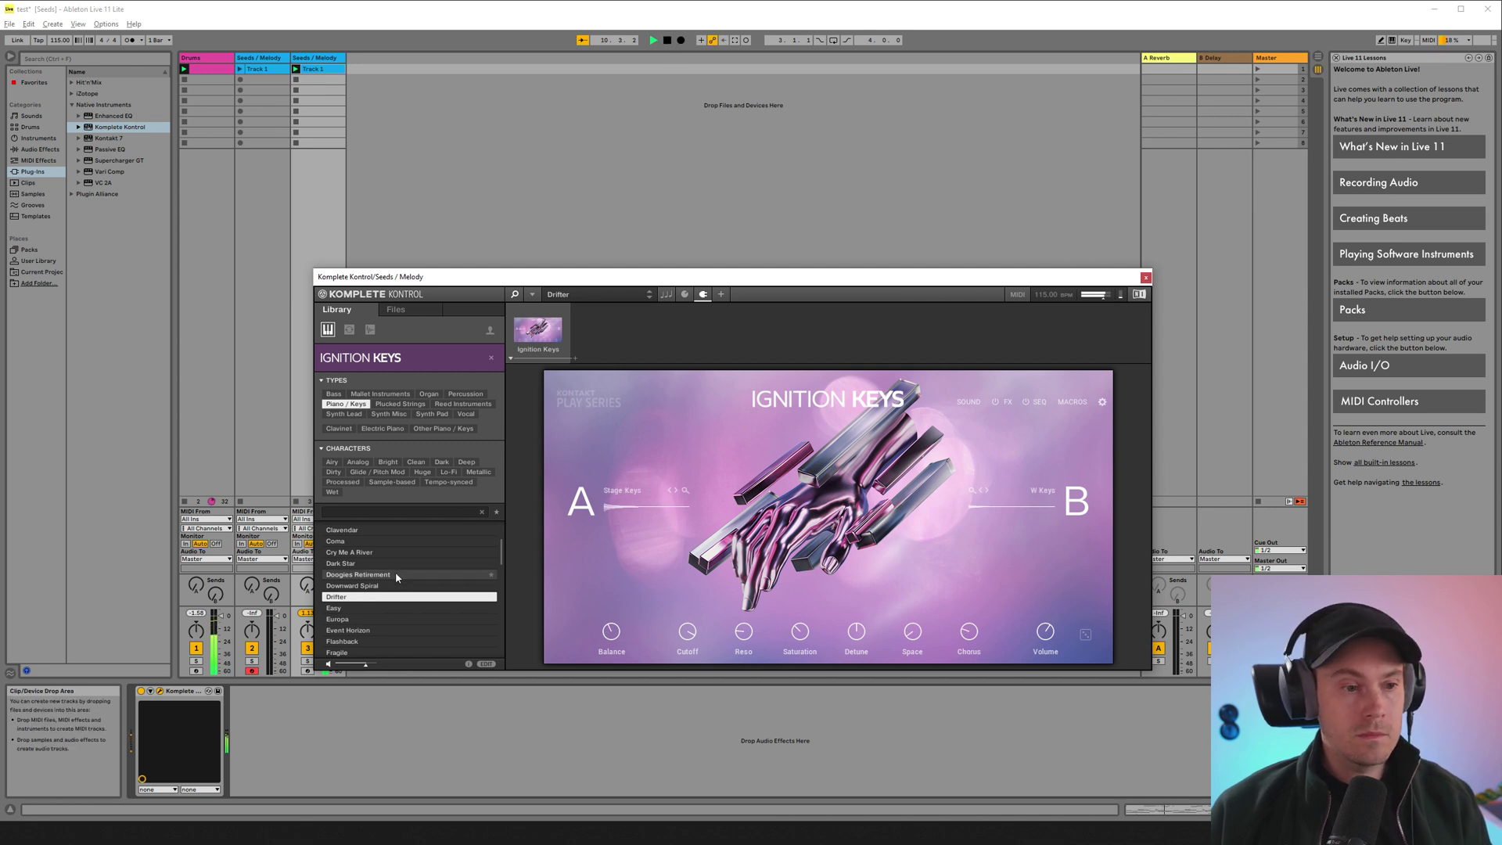
left_click(363, 610)
left_click(364, 619)
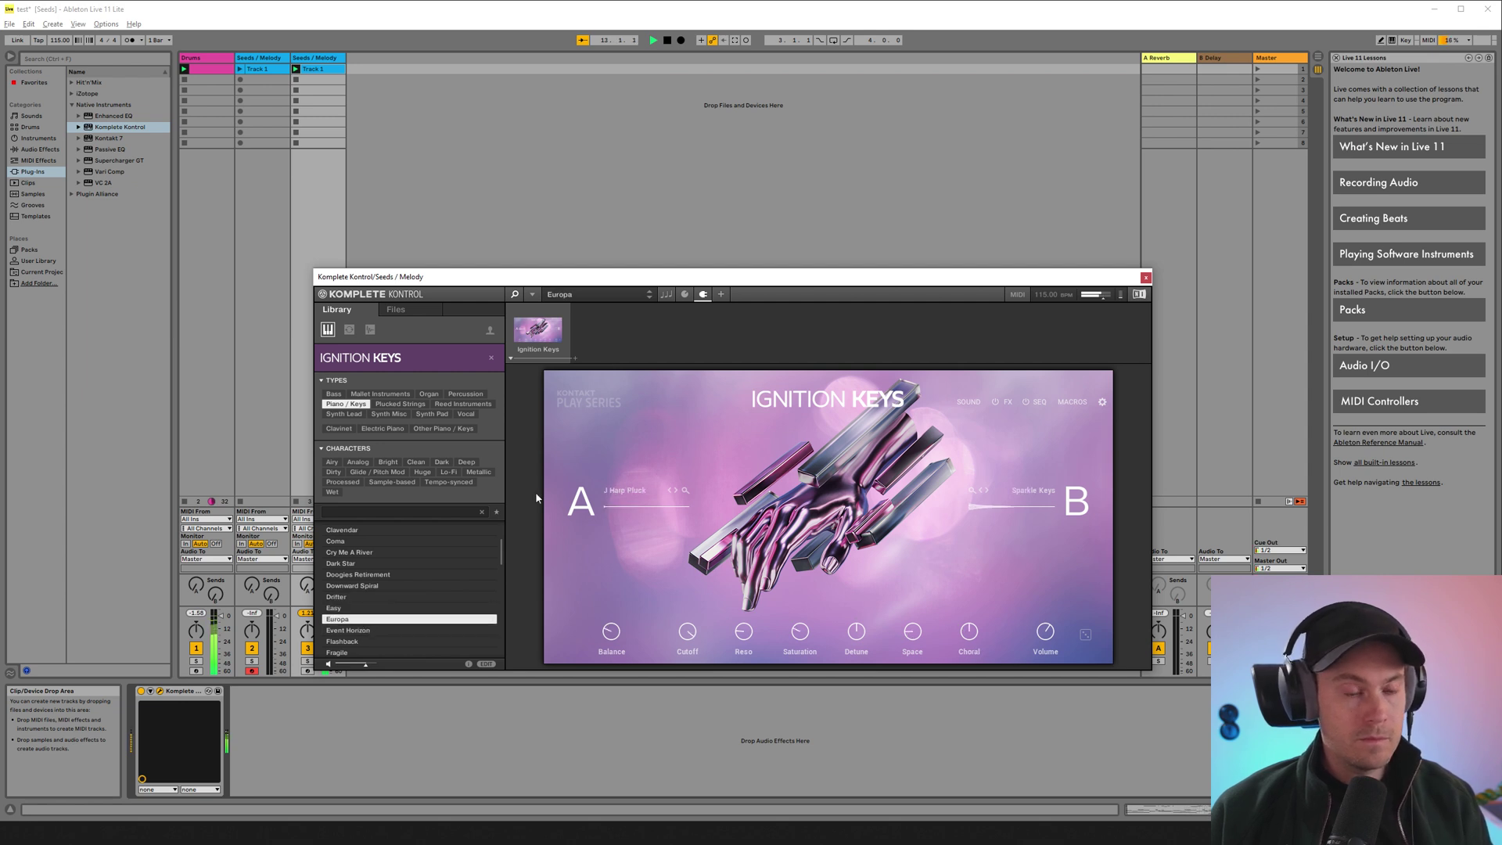
left_click(1145, 277)
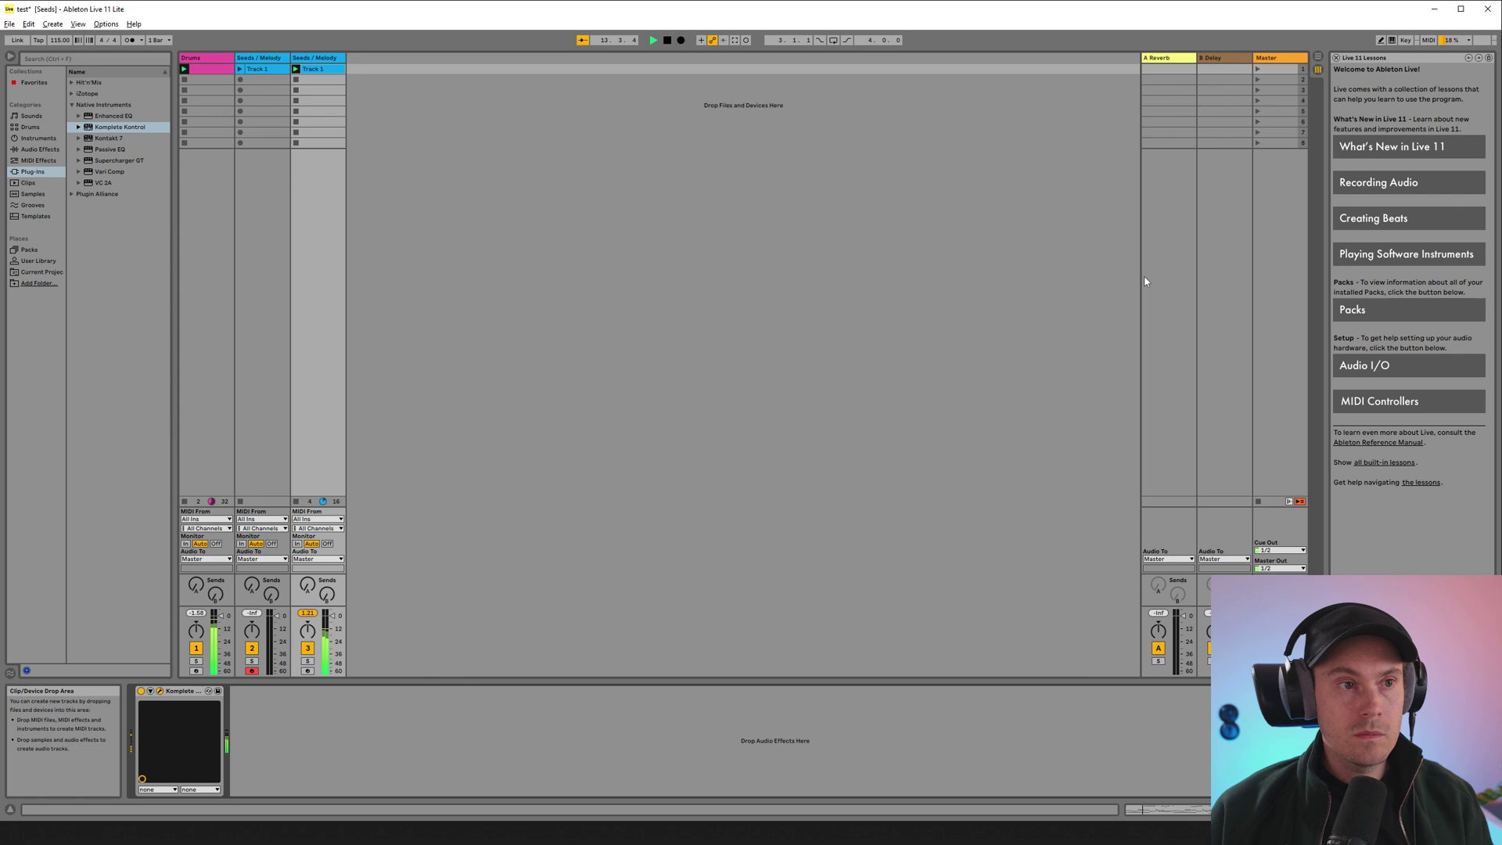
View the innocence clip's notes, stop playback, and bring up the Seeds window.
left_click(327, 72)
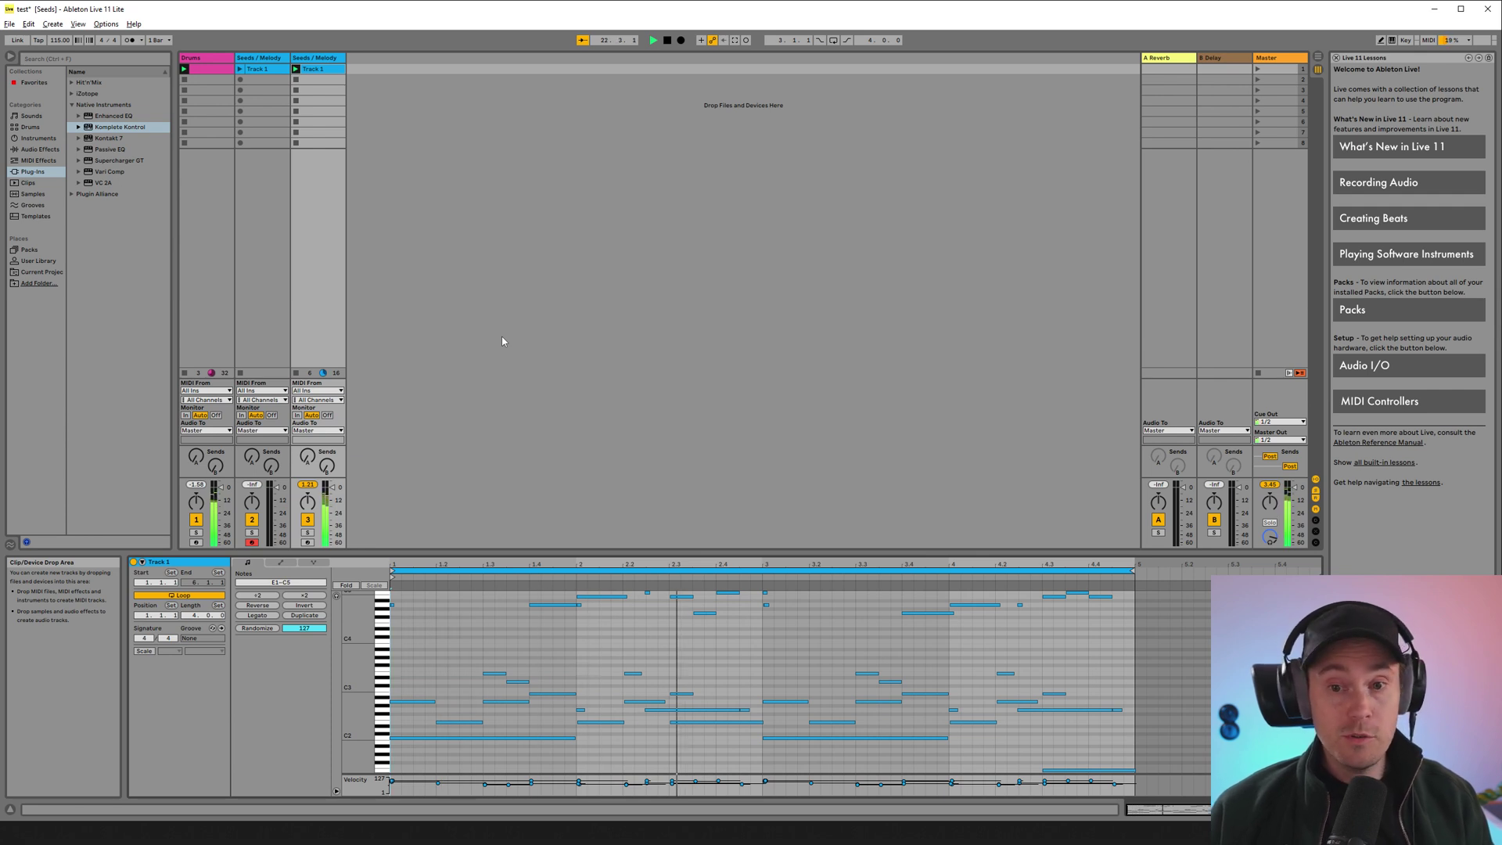
key("space")
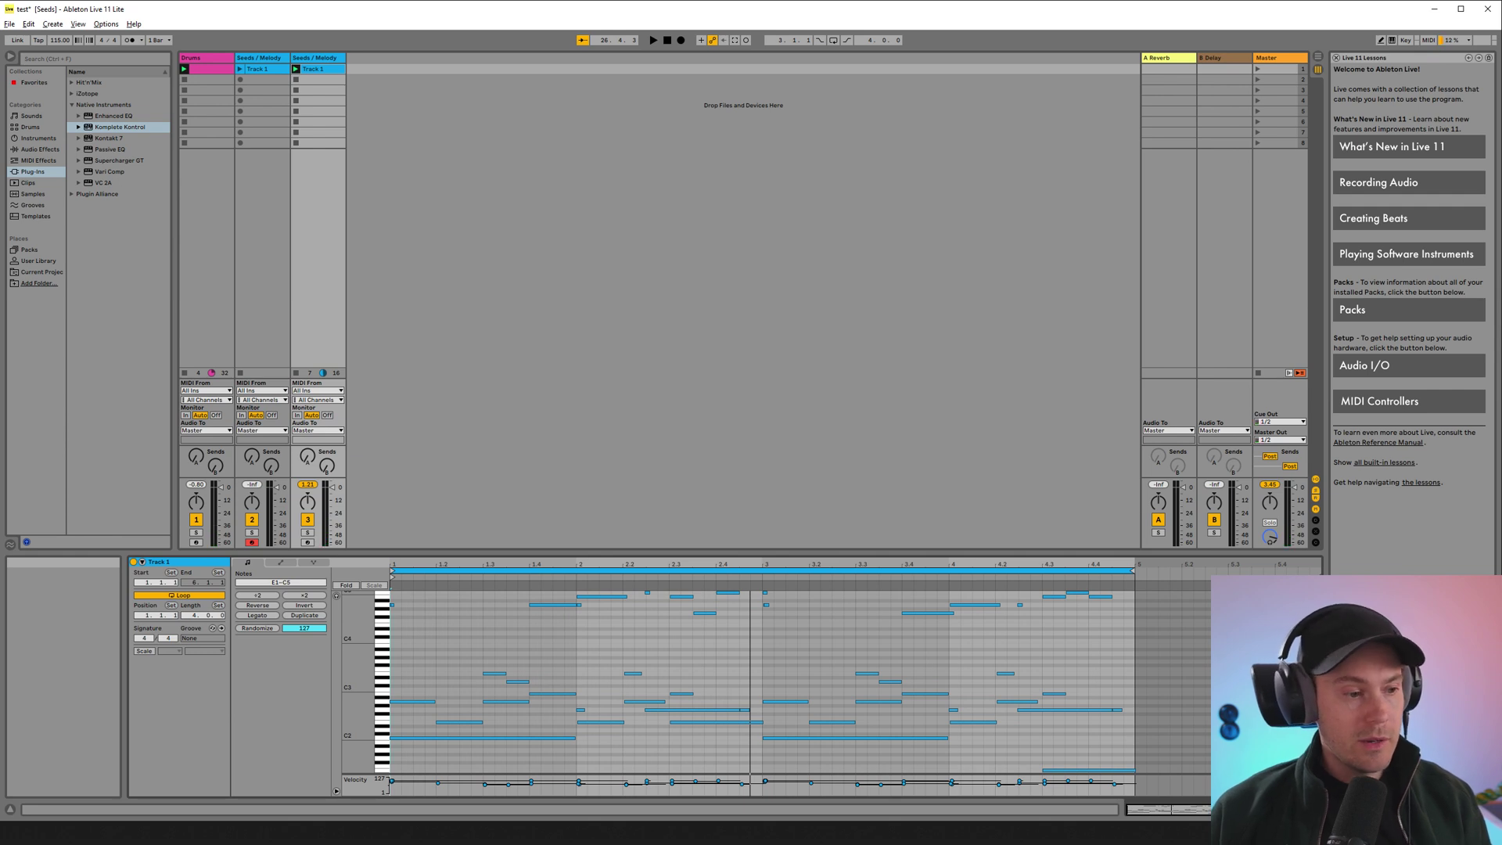
key("ctrl+alt+p")
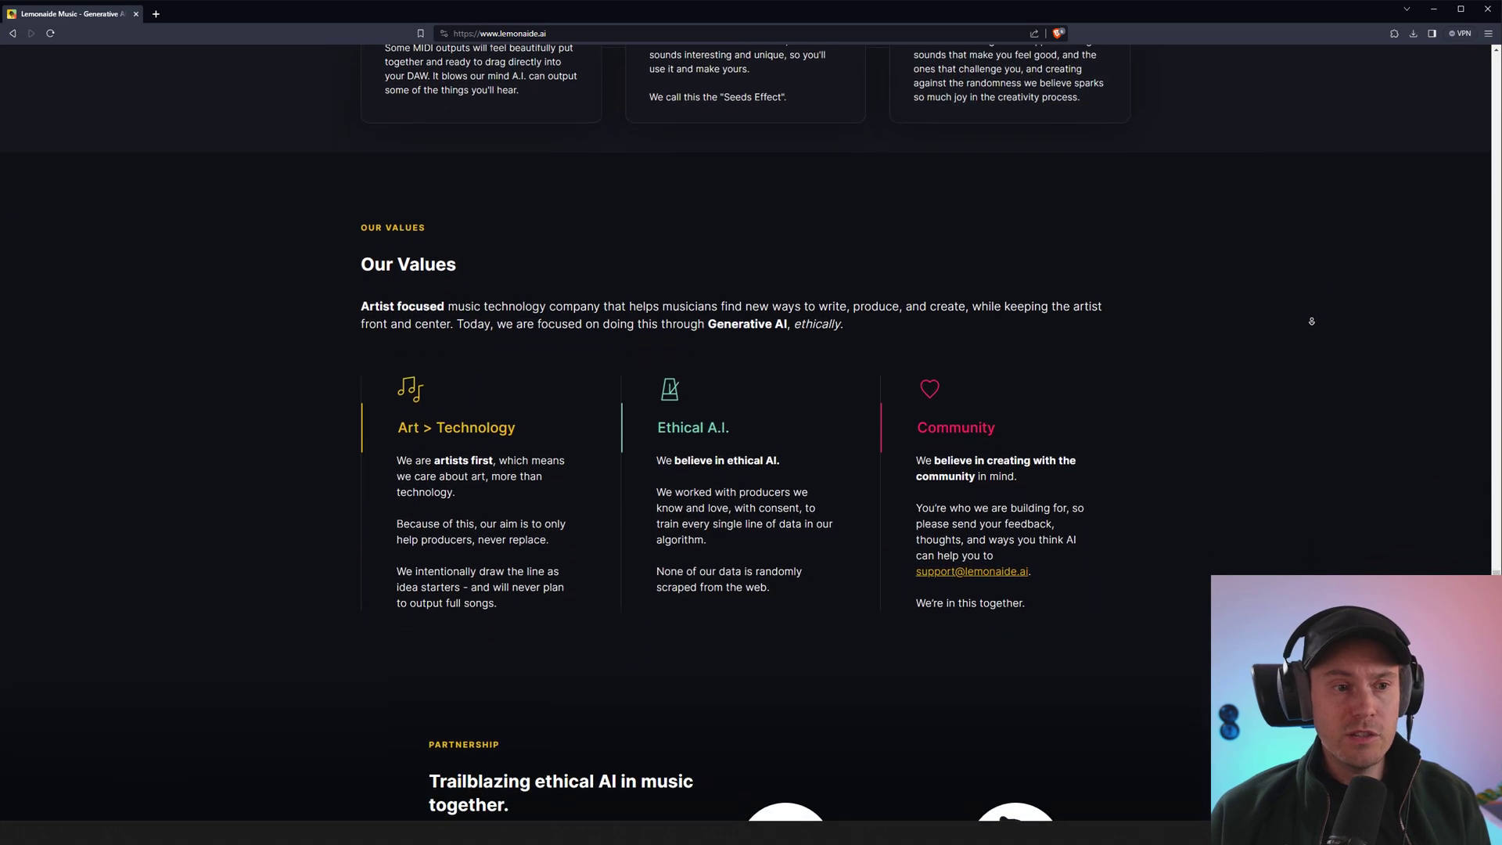
Scroll the Lemonaide site and highlight, then clear, the Art > Technology statement.
middle_click(1313, 323)
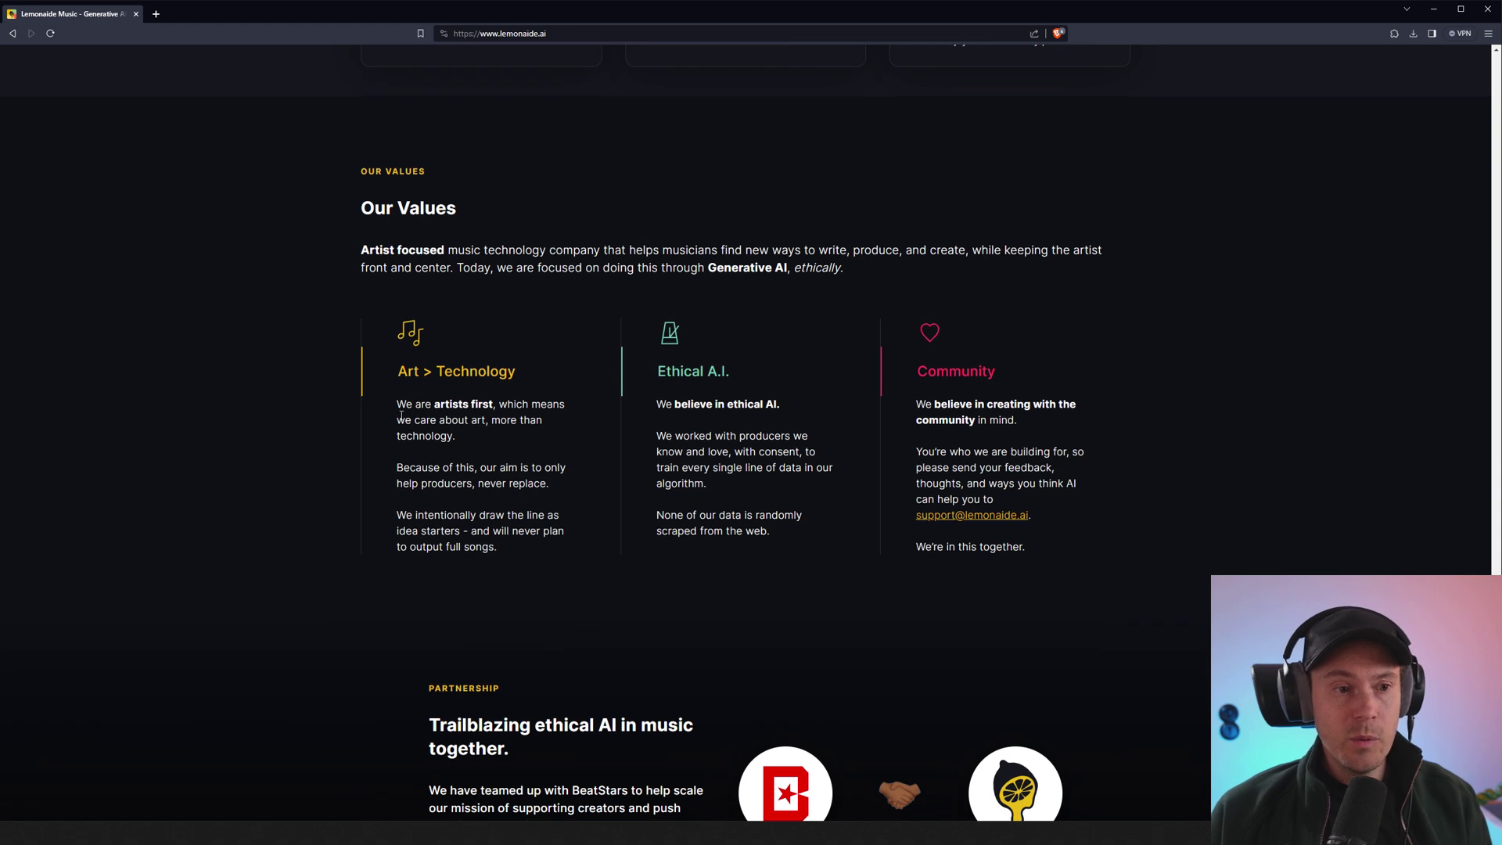
left_click_drag(406, 404, 458, 438)
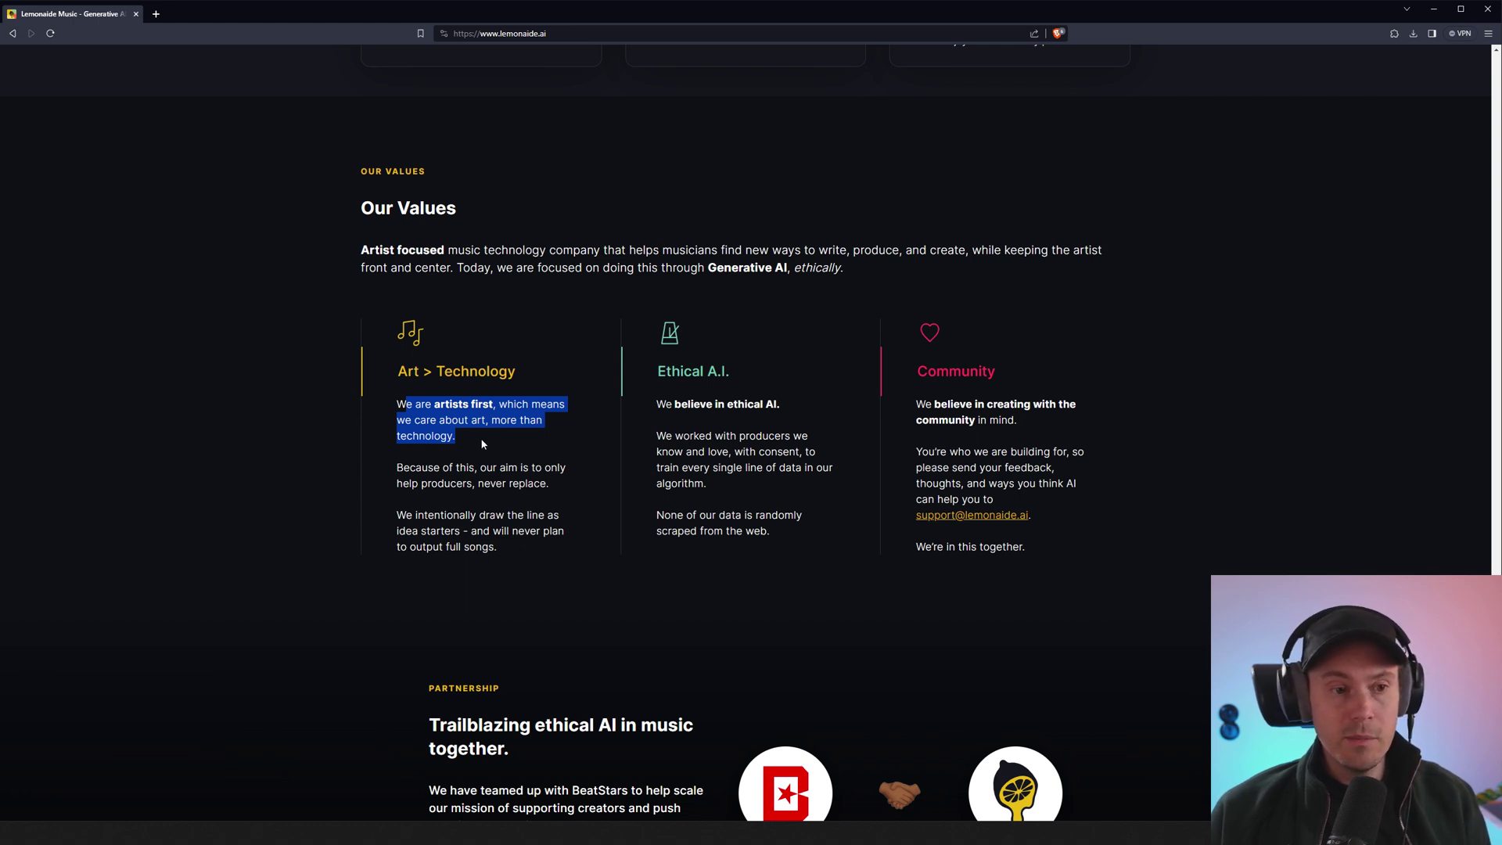
left_click(674, 463)
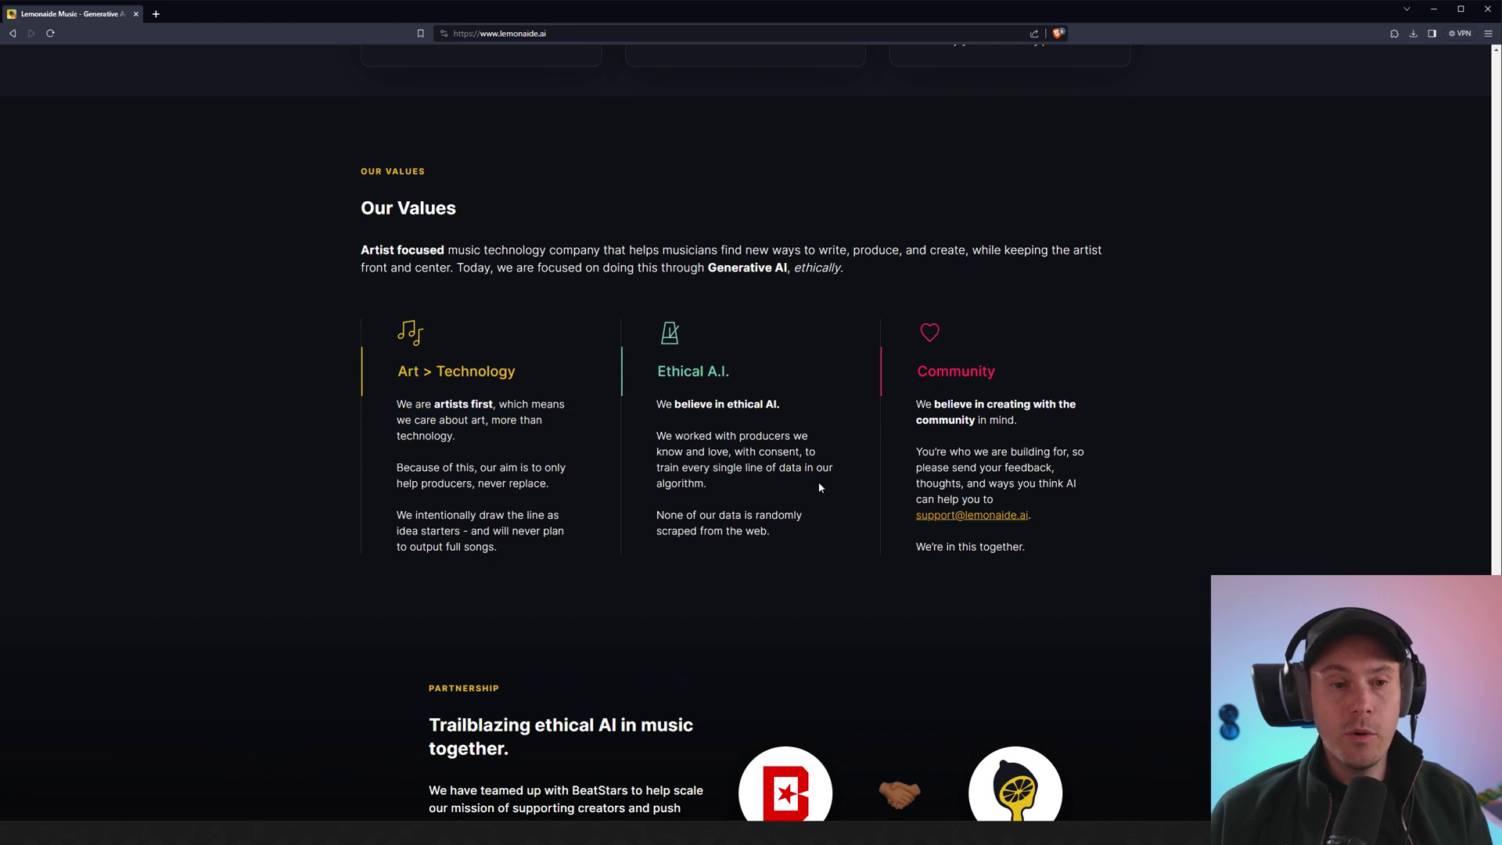